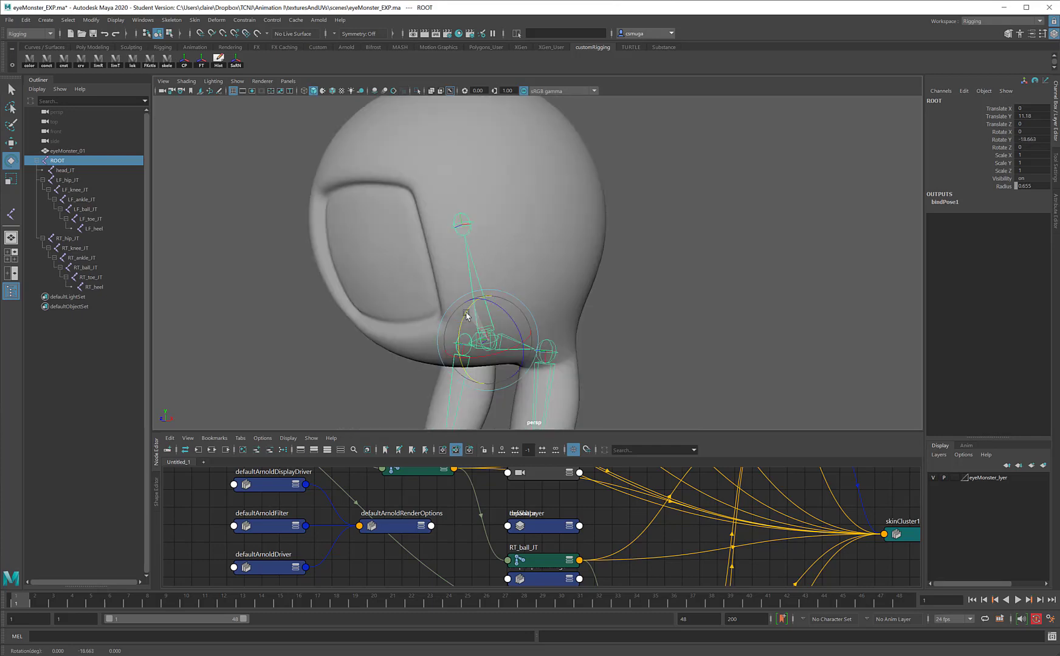
Undo the ROOT joint's rotation, and test the head deformation by rotating head_JT about 34 degrees and undoing that rotation.
{"action": "key", "text": "ctrl+z"}
{"action": "left_click", "coordinate": [495, 223]}
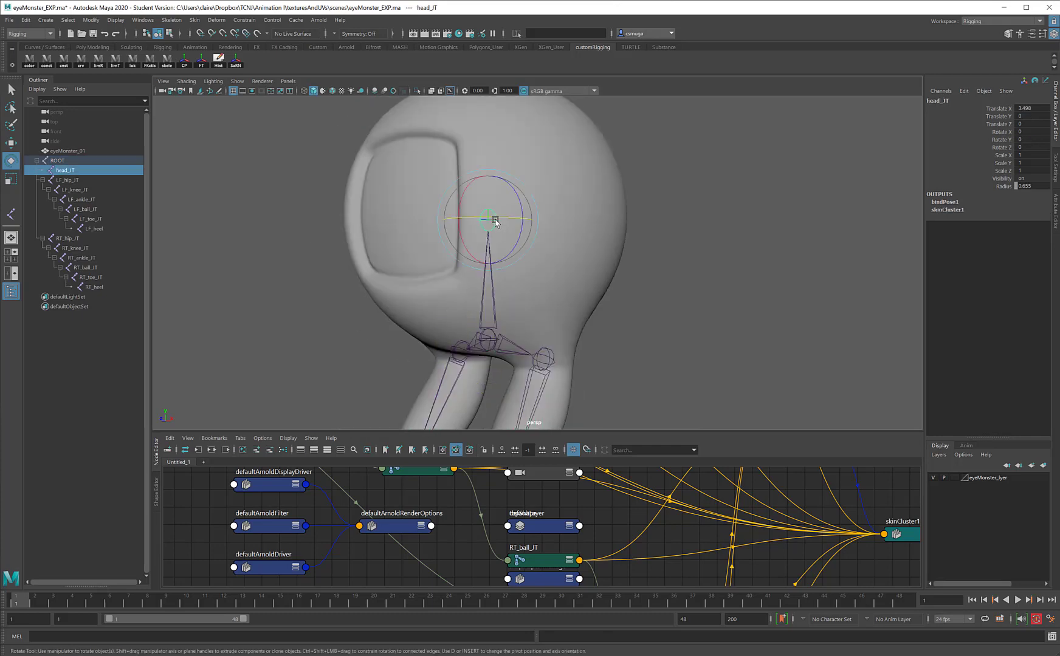
{"action": "left_click_drag", "start_coordinate": [497, 219], "coordinate": [523, 224]}
{"action": "key", "text": "ctrl+z"}
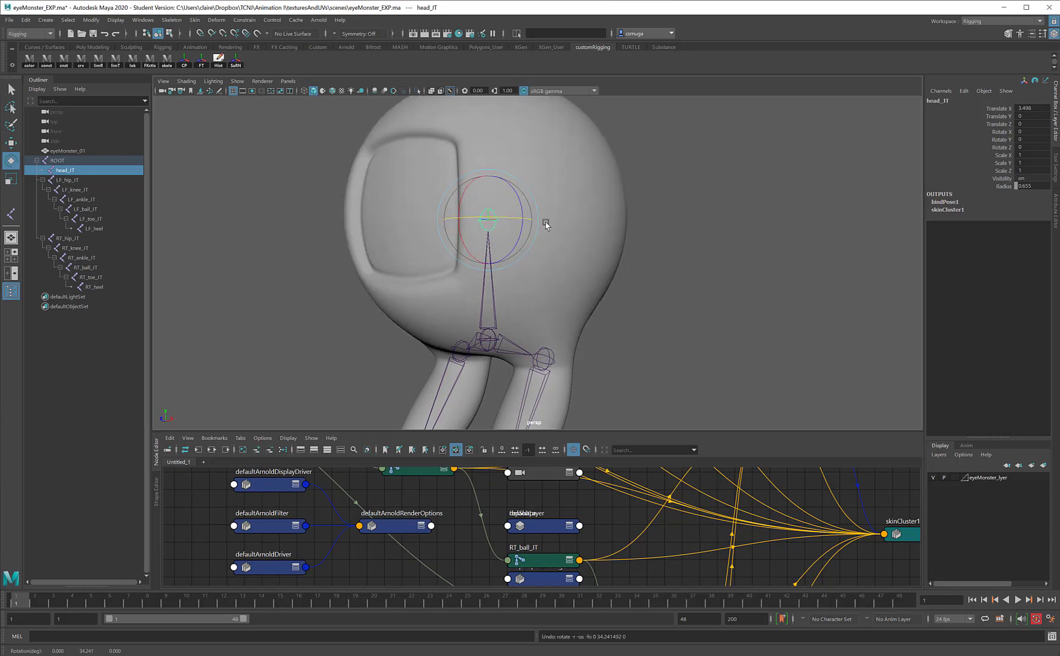
Start the Paint Skin Weights Tool on the eyeMonster_01 mesh.
{"action": "left_click", "coordinate": [610, 243]}
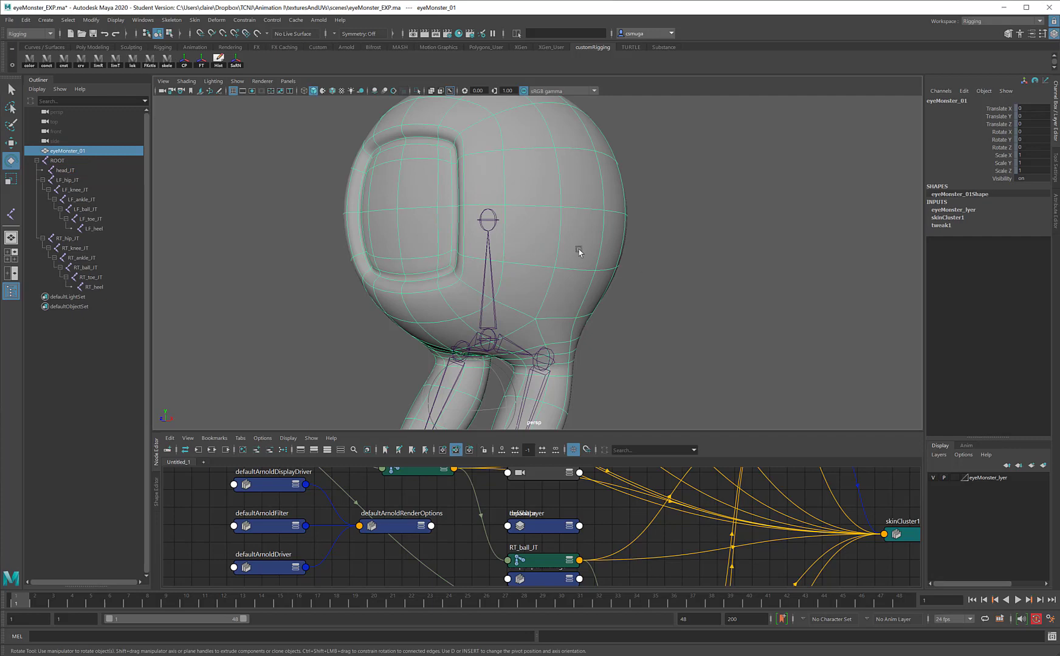
{"action": "right_click", "coordinate": [600, 256]}
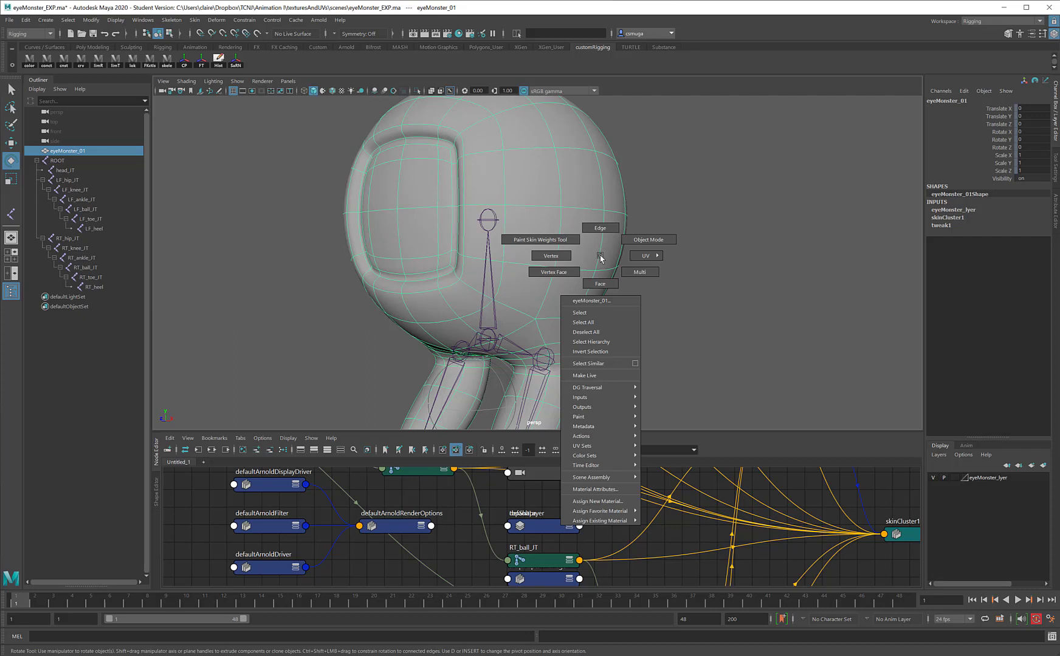
{"action": "left_click", "coordinate": [562, 240]}
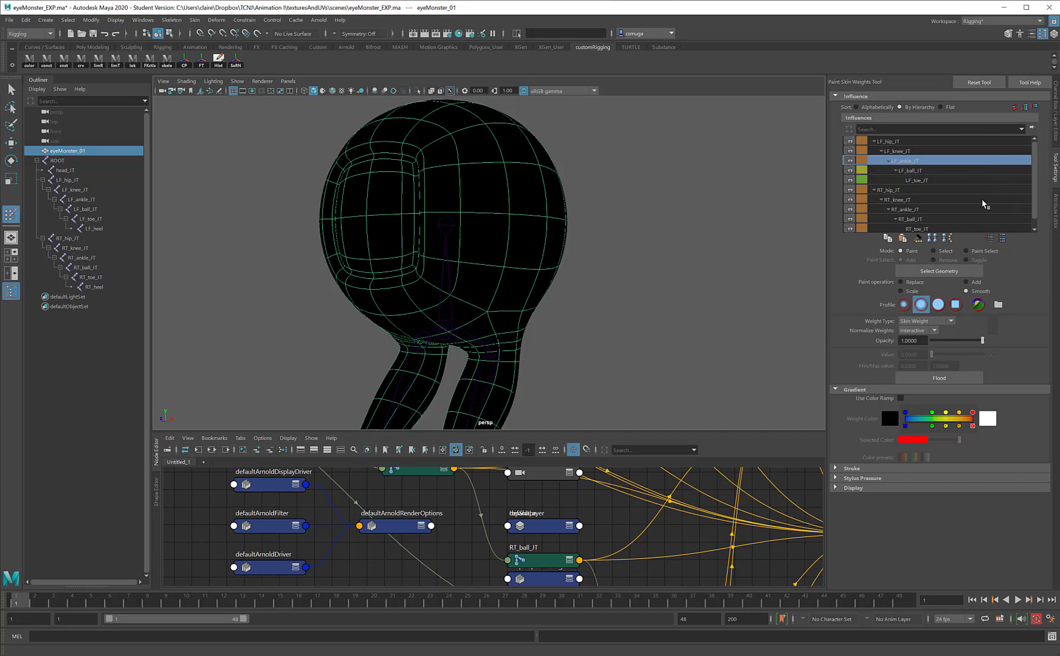
Examine the skin weights of head_JT, RT_hip_JT, LF_hip_JT, LF_knee_JT and LF_ankle_JT on the mesh.
{"action": "scroll", "coordinate": [984, 204], "scroll_direction": "down", "scroll_amount": 1}
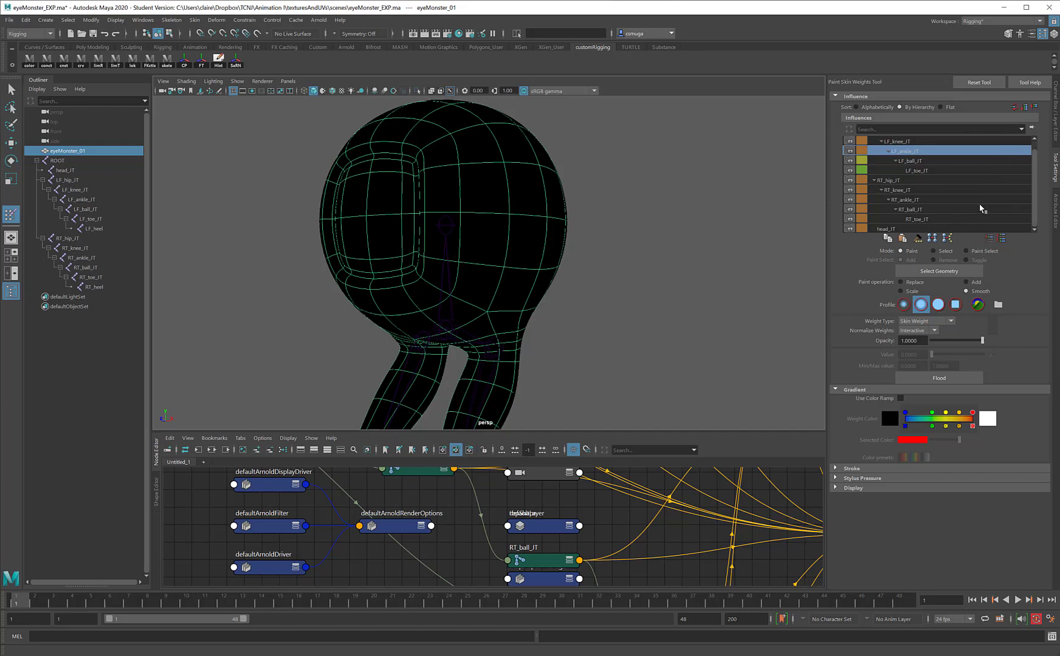
{"action": "scroll", "coordinate": [910, 169], "scroll_direction": "up", "scroll_amount": 1}
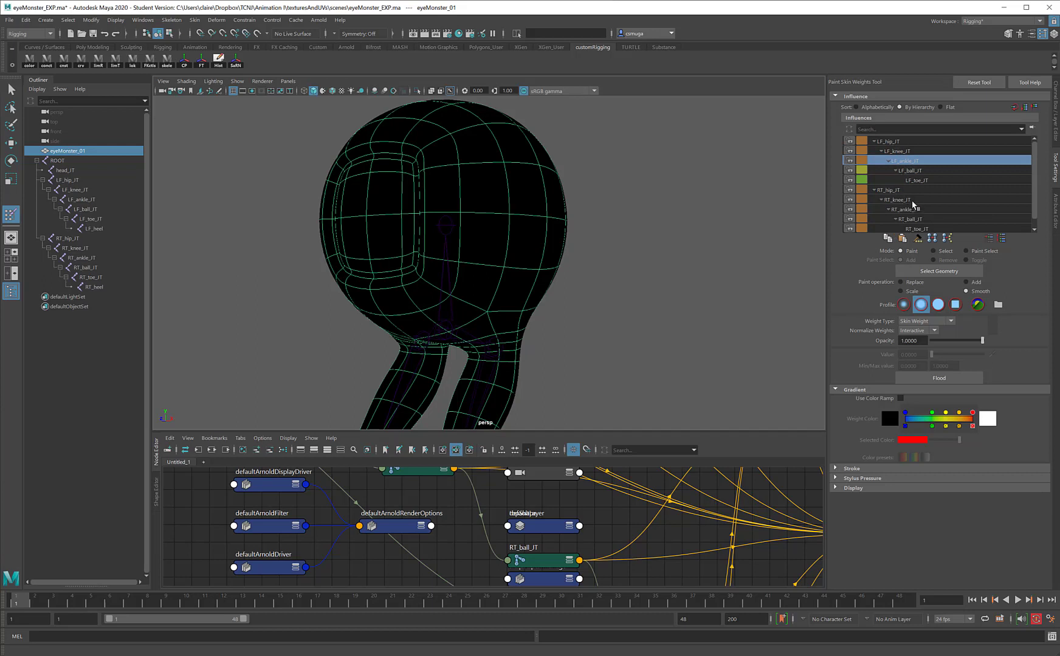
{"action": "scroll", "coordinate": [913, 204], "scroll_direction": "down", "scroll_amount": 1}
{"action": "left_click", "coordinate": [885, 230]}
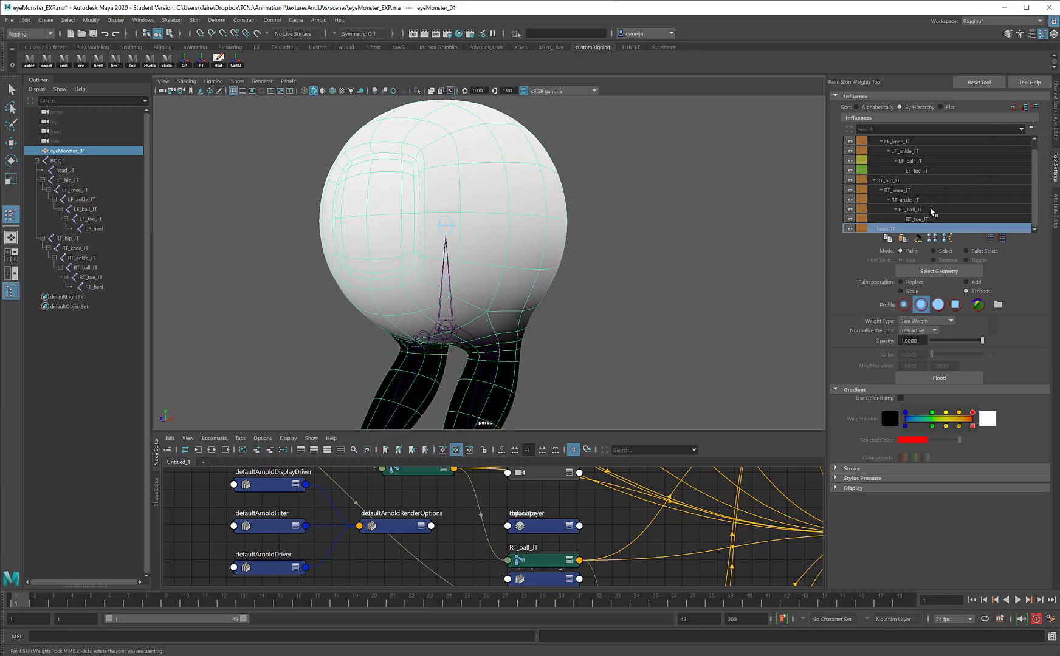
{"action": "left_click", "coordinate": [895, 185]}
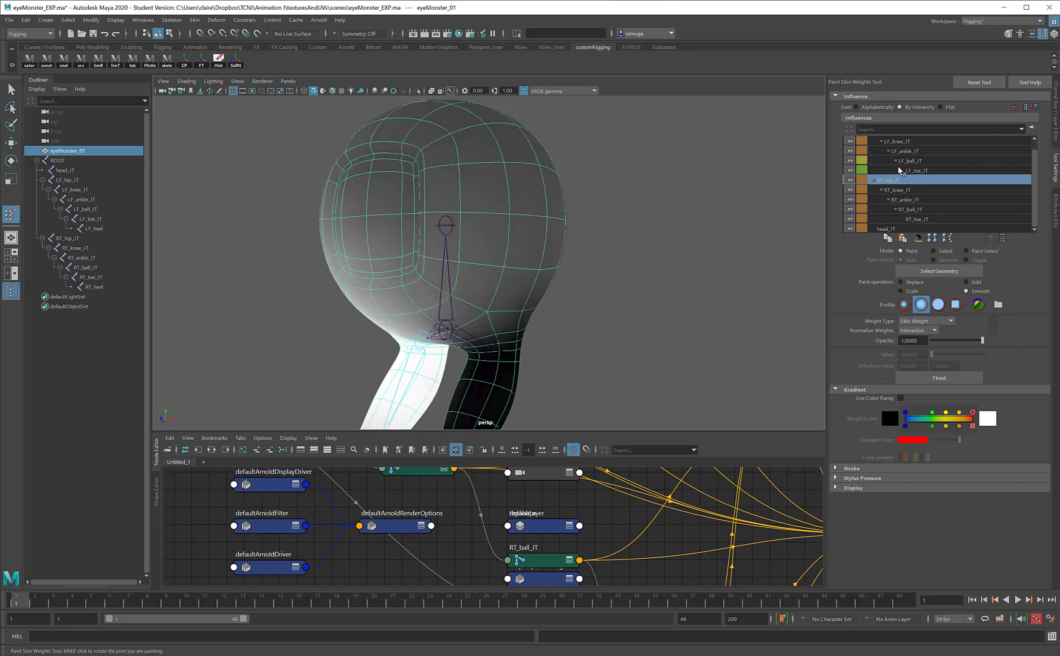
{"action": "scroll", "coordinate": [898, 176], "scroll_direction": "up", "scroll_amount": 1}
{"action": "left_click", "coordinate": [892, 143]}
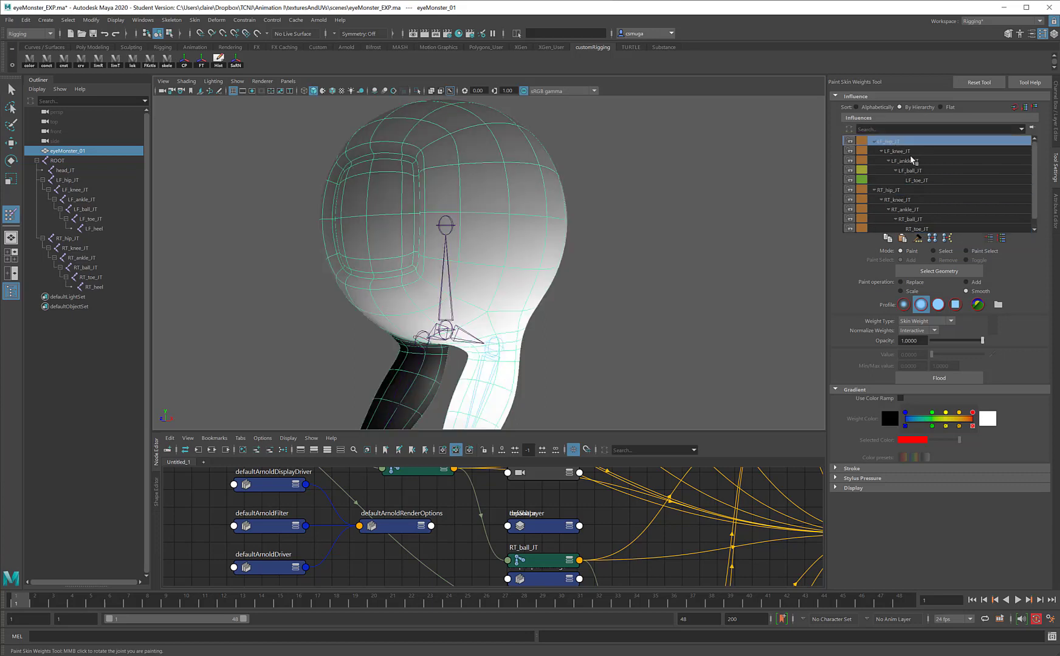
{"action": "left_click", "coordinate": [907, 154]}
{"action": "left_click", "coordinate": [907, 161]}
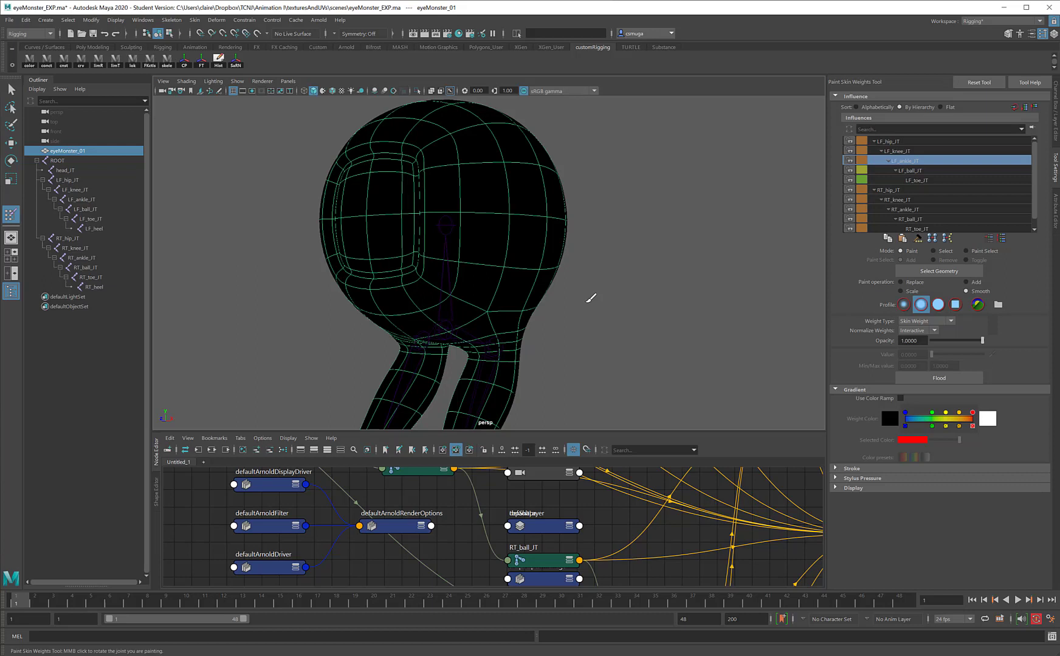
Reset the Paint Skin Weights Tool to its defaults, show the selection mask icons and return to the Select Tool.
{"action": "left_click", "coordinate": [984, 86]}
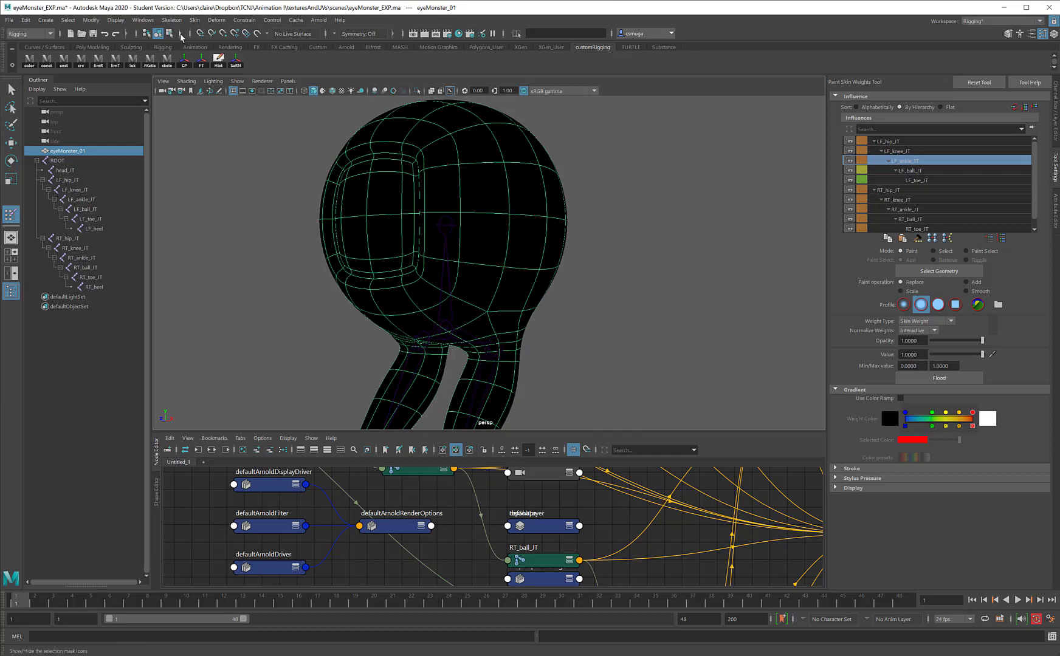
{"action": "left_click", "coordinate": [181, 34]}
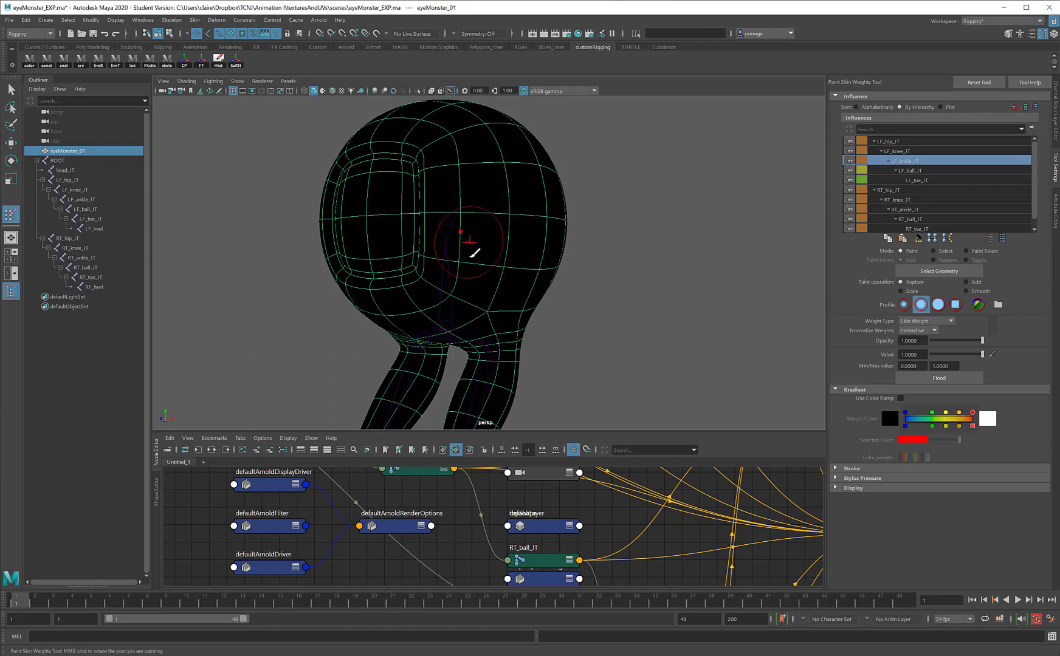
{"action": "key", "text": "q"}
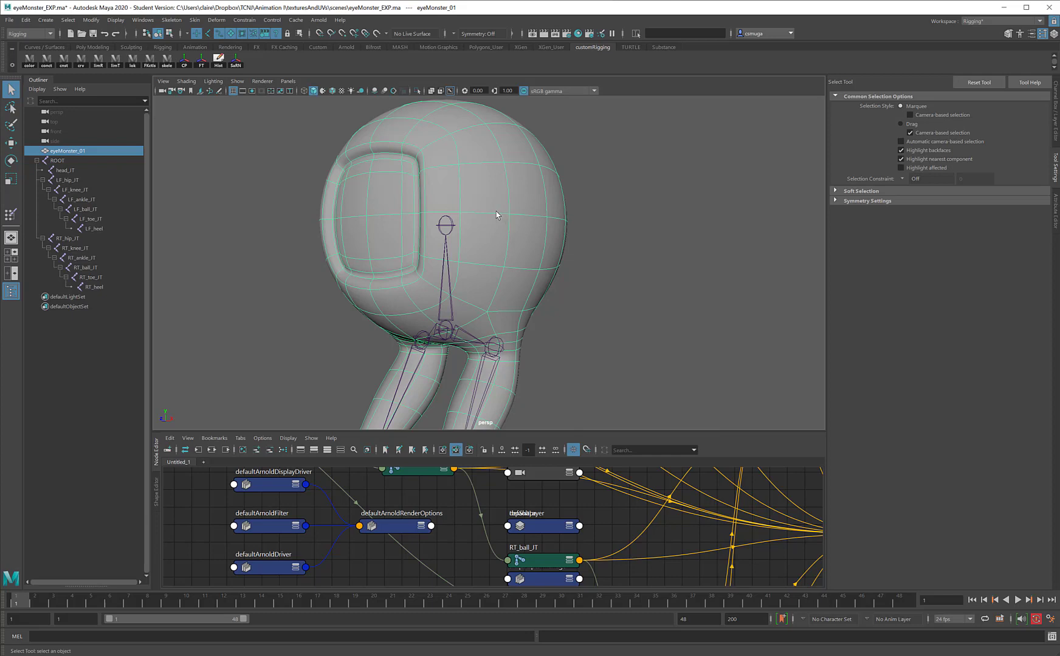
Switch the mesh to vertex mode and select the round head's vertices down to just above the hips in the side view.
{"action": "right_click_drag", "start_coordinate": [491, 212], "coordinate": [449, 214]}
{"action": "right_click_drag", "start_coordinate": [298, 113], "coordinate": [326, 161], "text": "alt"}
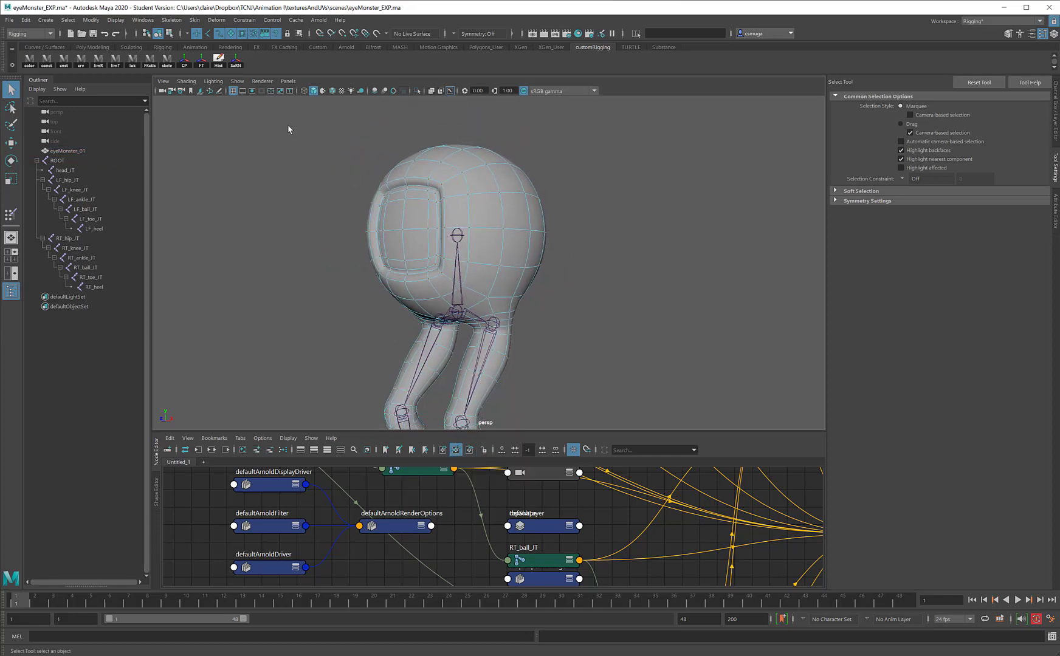
{"action": "left_click_drag", "start_coordinate": [288, 125], "coordinate": [641, 288]}
{"action": "key", "text": "space"}
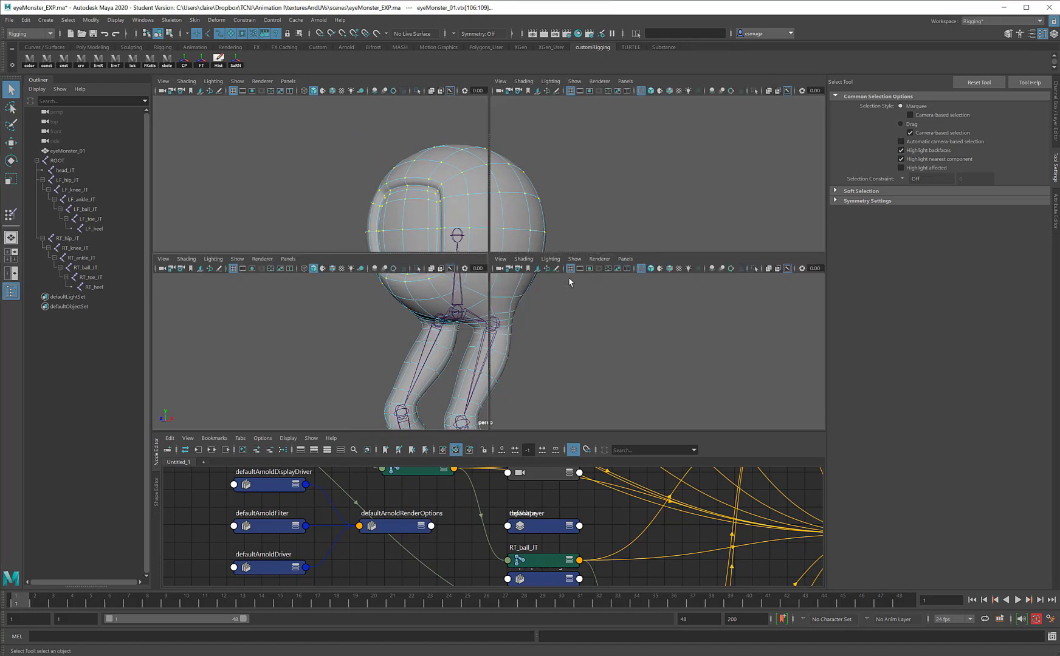
{"action": "middle_click_drag", "start_coordinate": [670, 312], "coordinate": [657, 389], "text": "alt"}
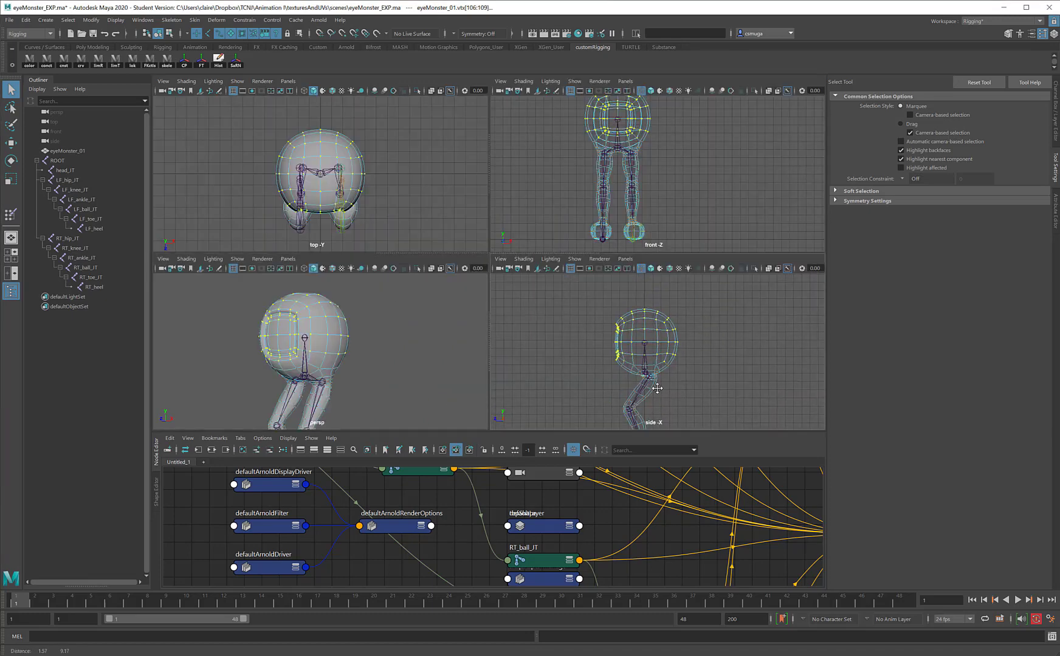
{"action": "left_click", "coordinate": [585, 296]}
{"action": "left_click_drag", "start_coordinate": [583, 295], "coordinate": [702, 370]}
Add the vertices around the pelvis centre and beside the hip to the selection in the front view.
{"action": "scroll", "coordinate": [748, 173], "scroll_direction": "up", "scroll_amount": 5}
{"action": "middle_click_drag", "start_coordinate": [635, 146], "coordinate": [716, 202], "text": "alt"}
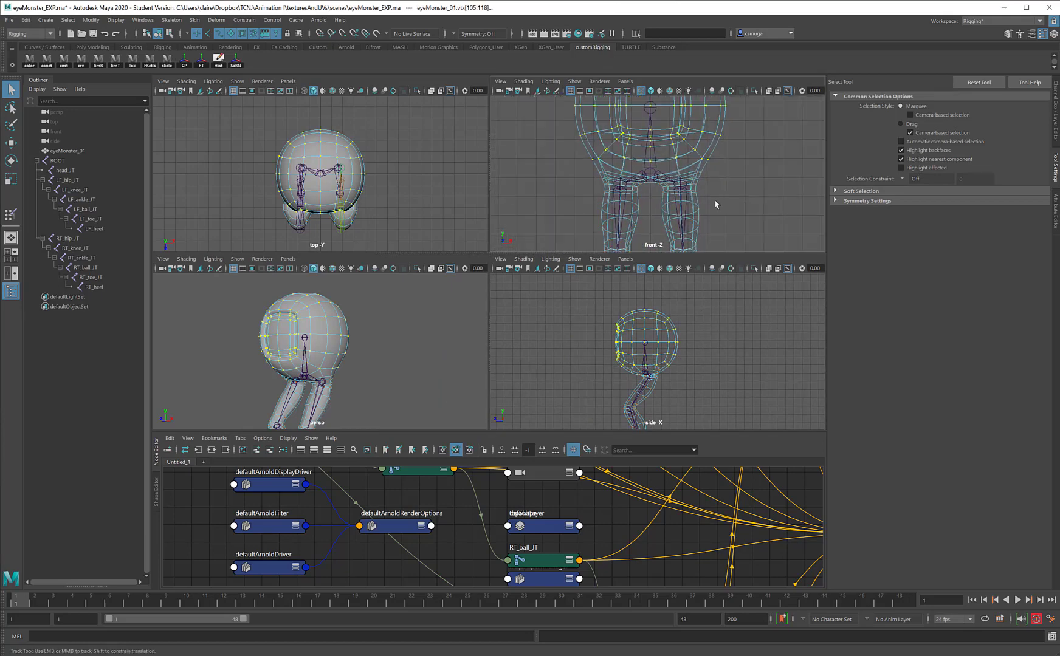
{"action": "scroll", "coordinate": [700, 186], "scroll_direction": "up", "scroll_amount": 4}
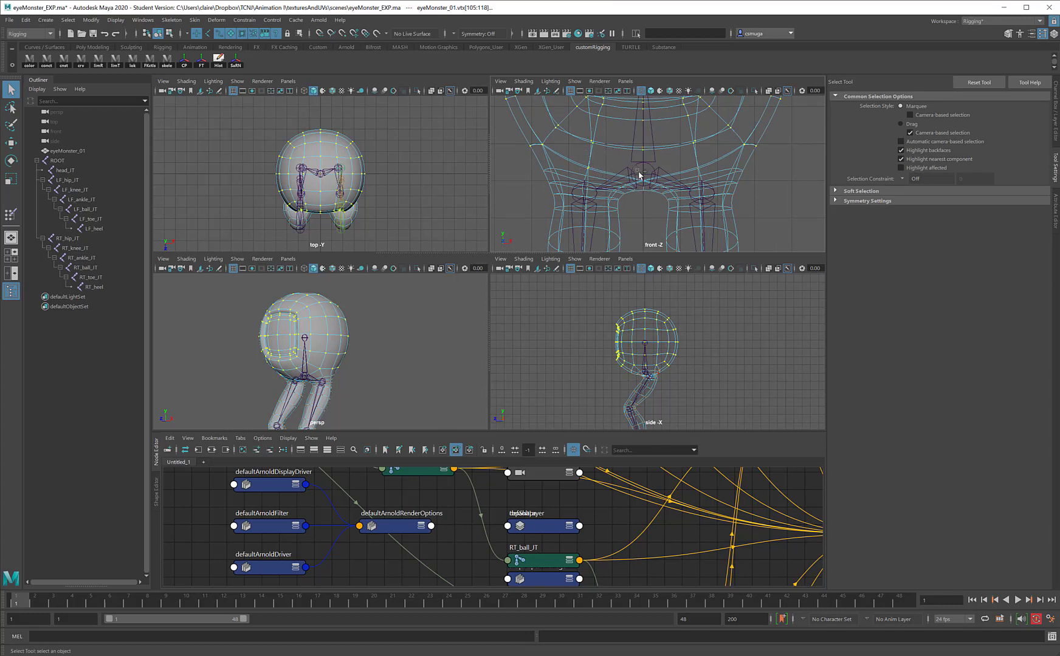
{"action": "left_click_drag", "start_coordinate": [639, 175], "coordinate": [653, 208], "text": "shift"}
{"action": "left_click_drag", "start_coordinate": [694, 161], "coordinate": [702, 170], "text": "shift"}
Examine the selected vertices around the hips and crotch from several angles in the perspective view.
{"action": "left_click_drag", "start_coordinate": [384, 350], "coordinate": [412, 339], "text": "alt"}
{"action": "right_click_drag", "start_coordinate": [326, 356], "coordinate": [390, 376], "text": "alt"}
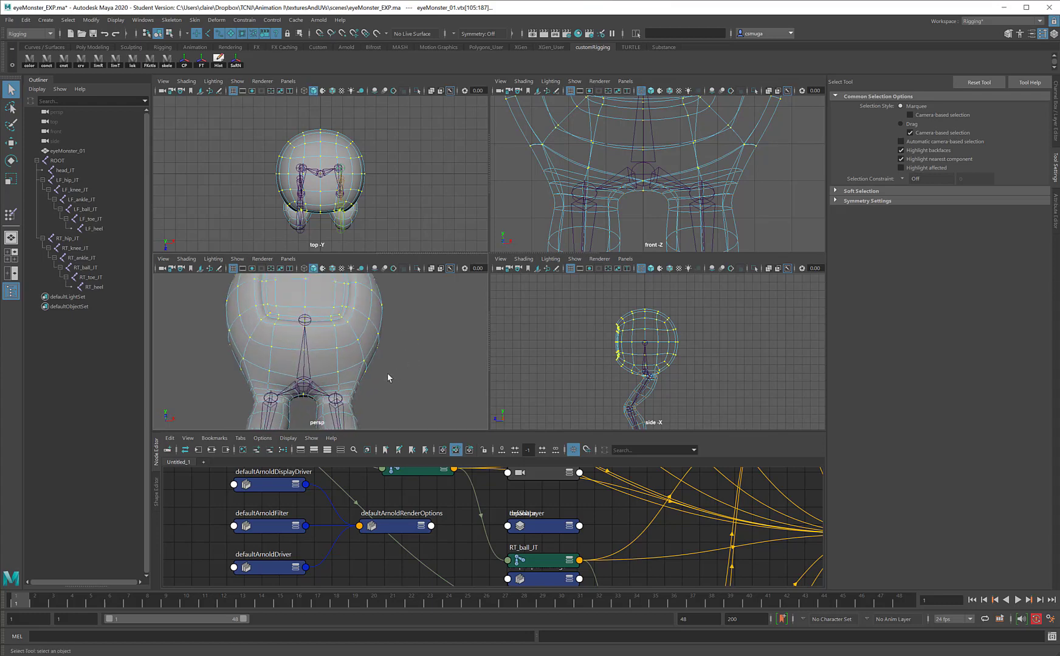
{"action": "middle_click_drag", "start_coordinate": [388, 379], "coordinate": [402, 338], "text": "alt"}
{"action": "scroll", "coordinate": [401, 338], "scroll_direction": "up", "scroll_amount": 3}
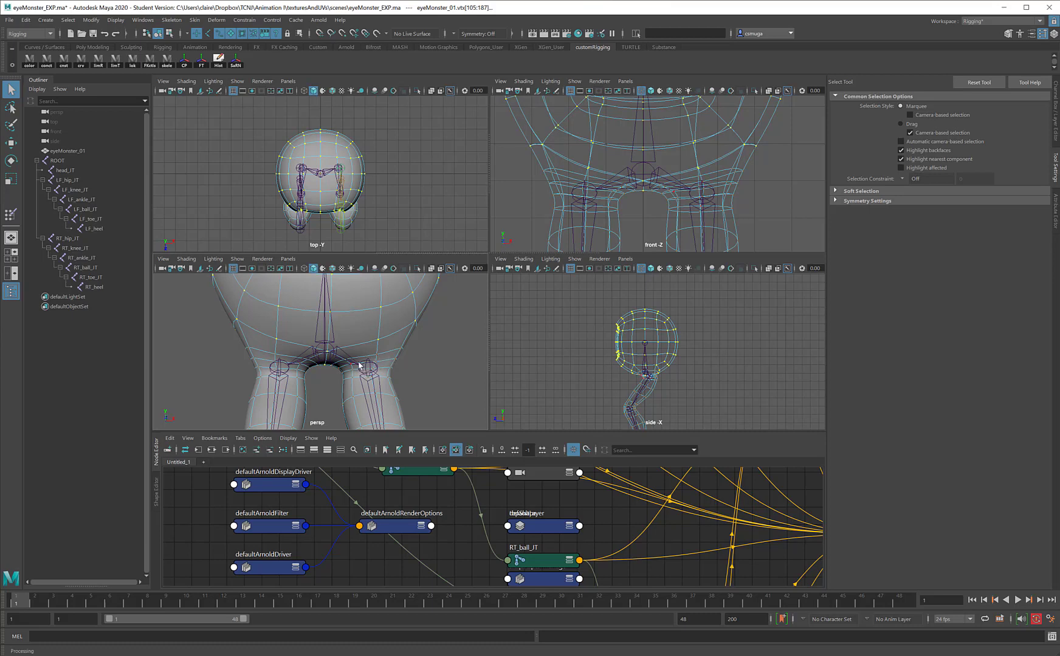
{"action": "scroll", "coordinate": [338, 363], "scroll_direction": "down", "scroll_amount": 2}
{"action": "middle_click_drag", "start_coordinate": [386, 379], "coordinate": [381, 334], "text": "alt"}
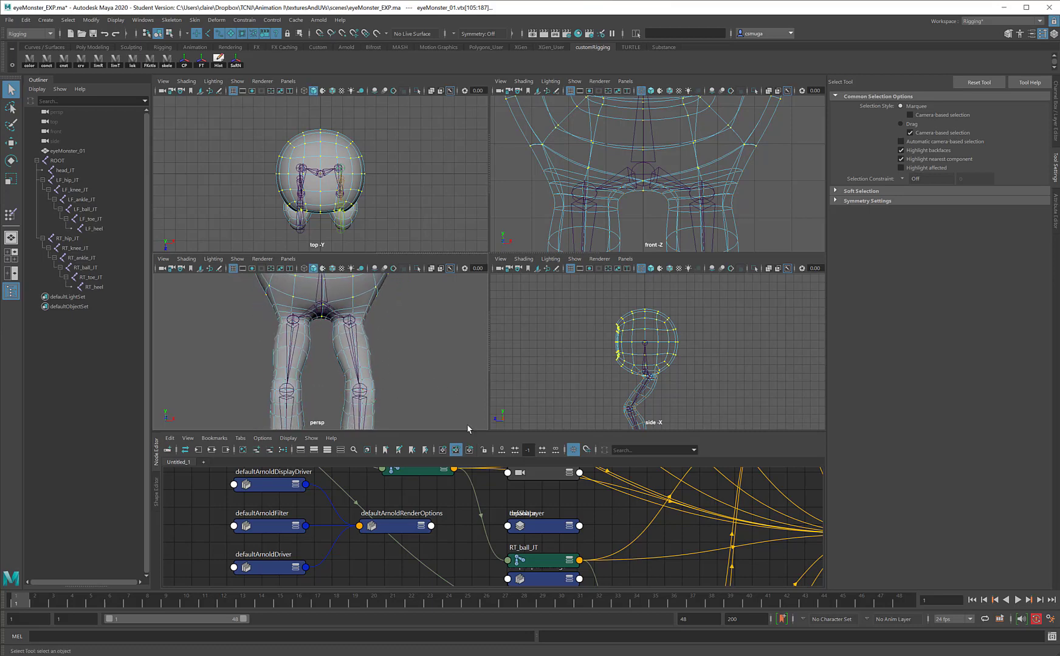
{"action": "left_click_drag", "start_coordinate": [374, 294], "coordinate": [304, 327], "text": "alt"}
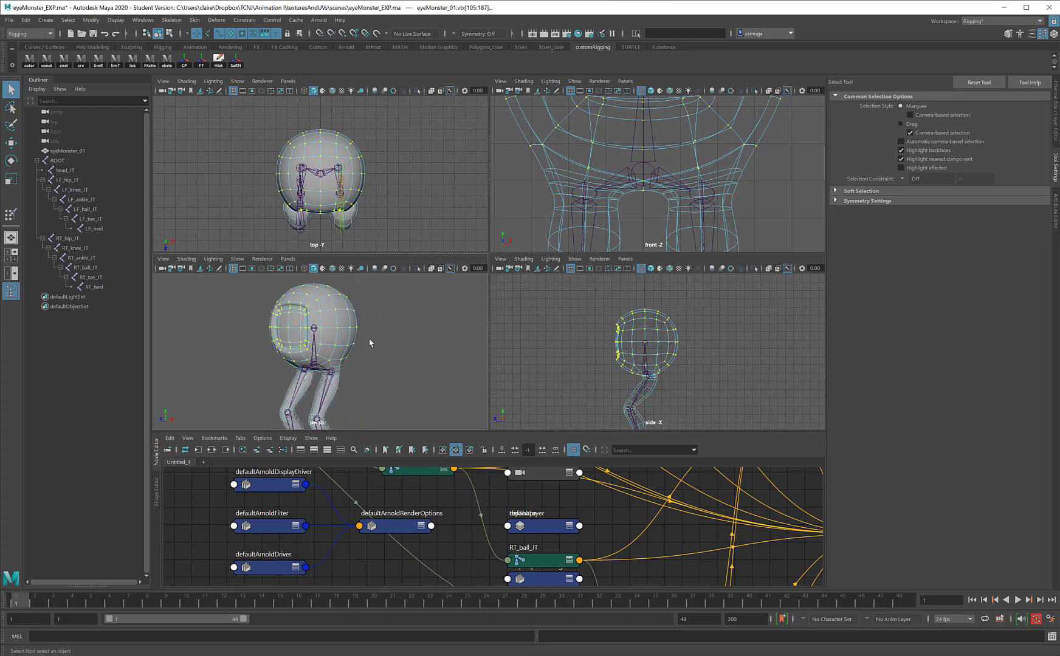
Flood the selected vertices with a Replace weight of 1.0 for head_JT using the Paint Skin Weights Tool.
{"action": "right_click", "coordinate": [336, 339]}
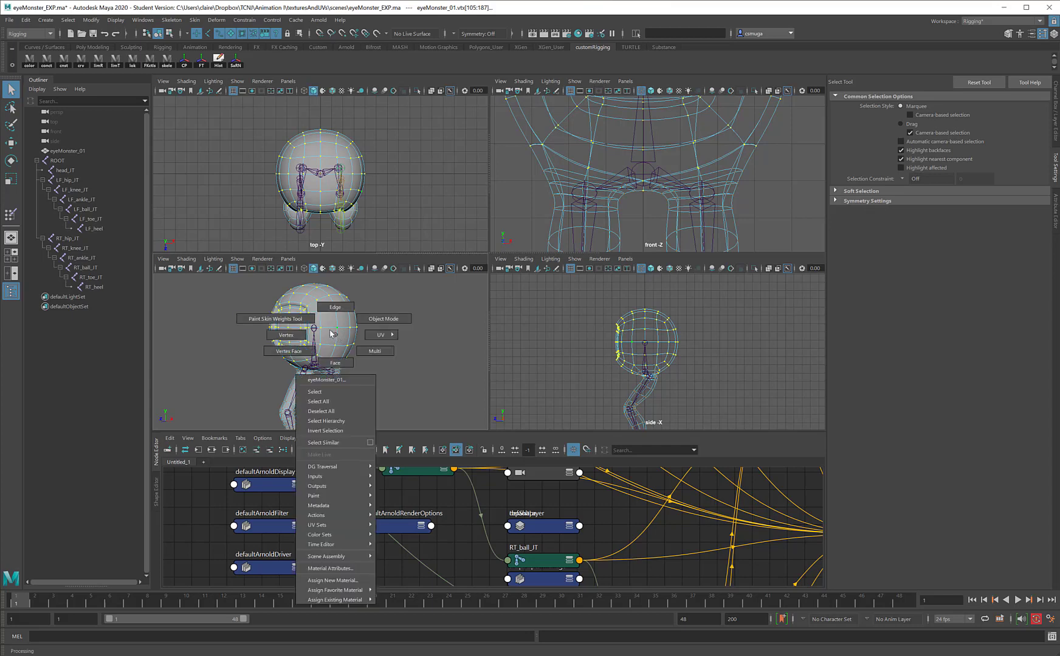
{"action": "left_click", "coordinate": [307, 320]}
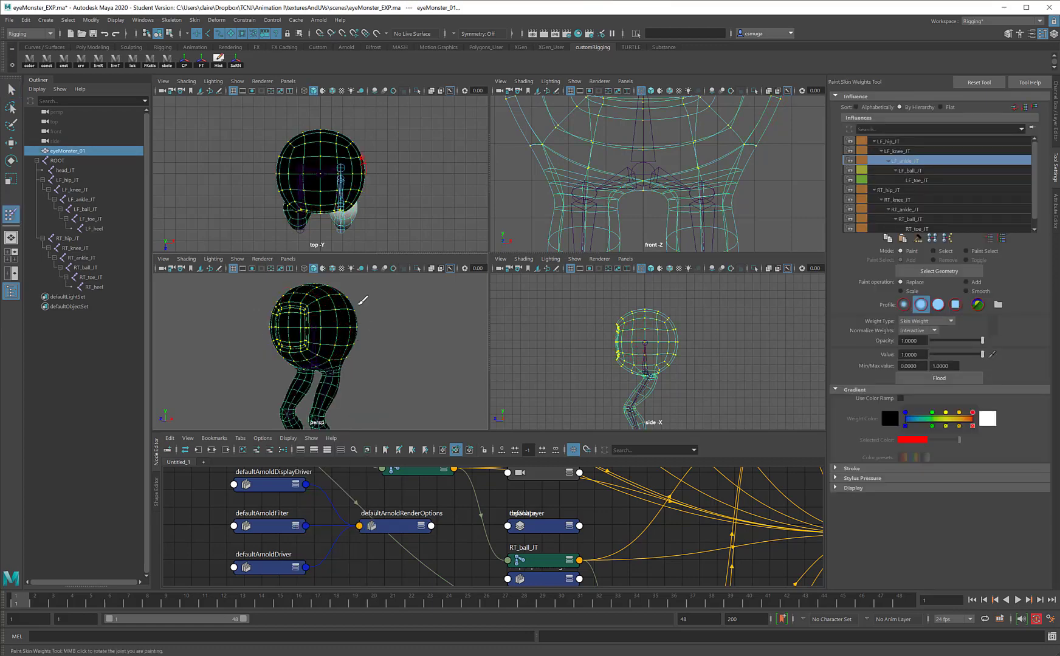
{"action": "scroll", "coordinate": [966, 188], "scroll_direction": "down", "scroll_amount": 1}
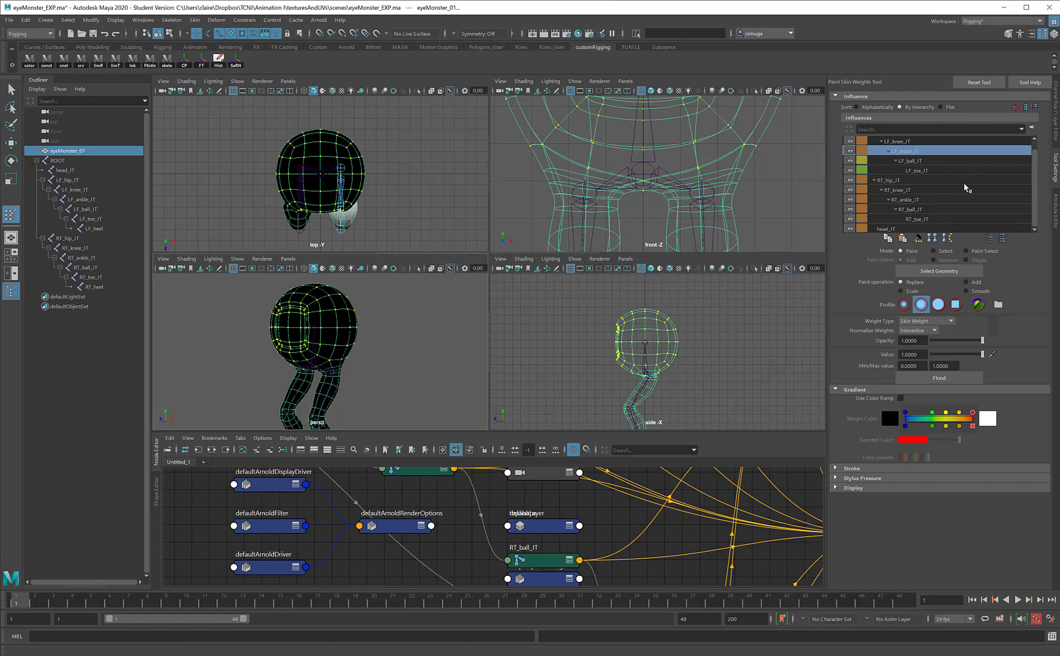
{"action": "left_click", "coordinate": [891, 229]}
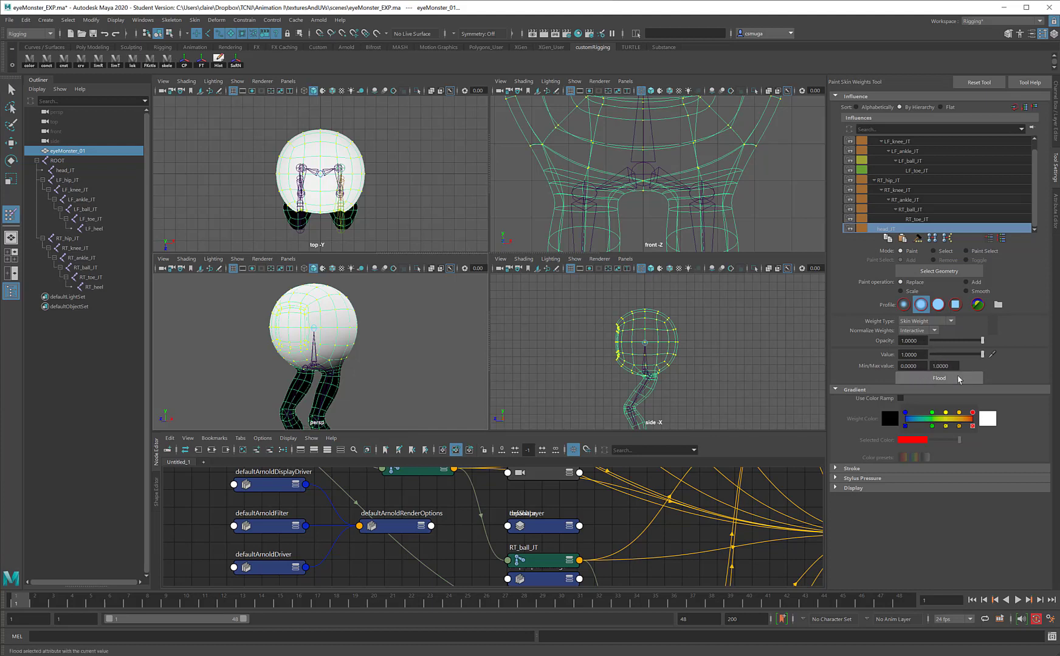
{"action": "left_click", "coordinate": [927, 380]}
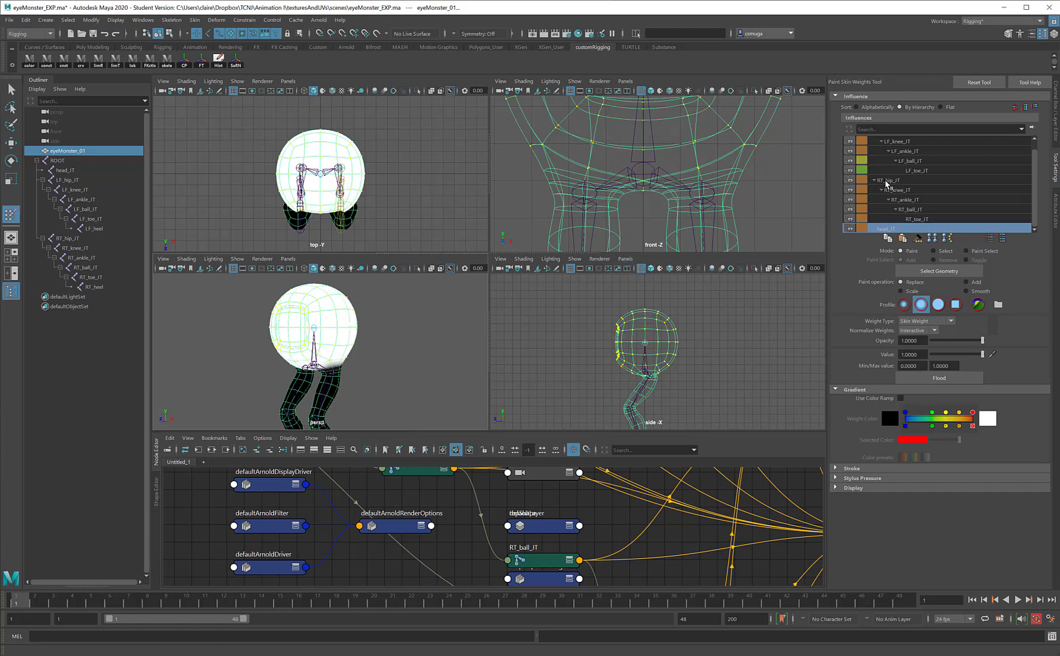
Examine the remaining weights of RT_hip_JT and LF_hip_JT on the mesh.
{"action": "left_click", "coordinate": [886, 182]}
{"action": "scroll", "coordinate": [895, 149], "scroll_direction": "up", "scroll_amount": 1}
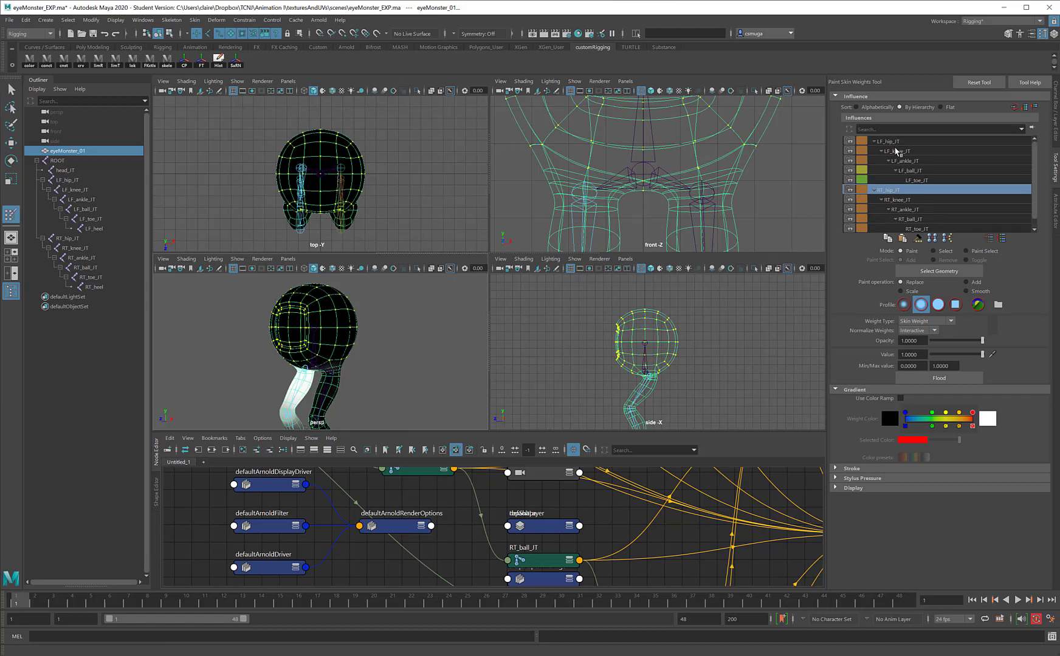
{"action": "left_click", "coordinate": [889, 142]}
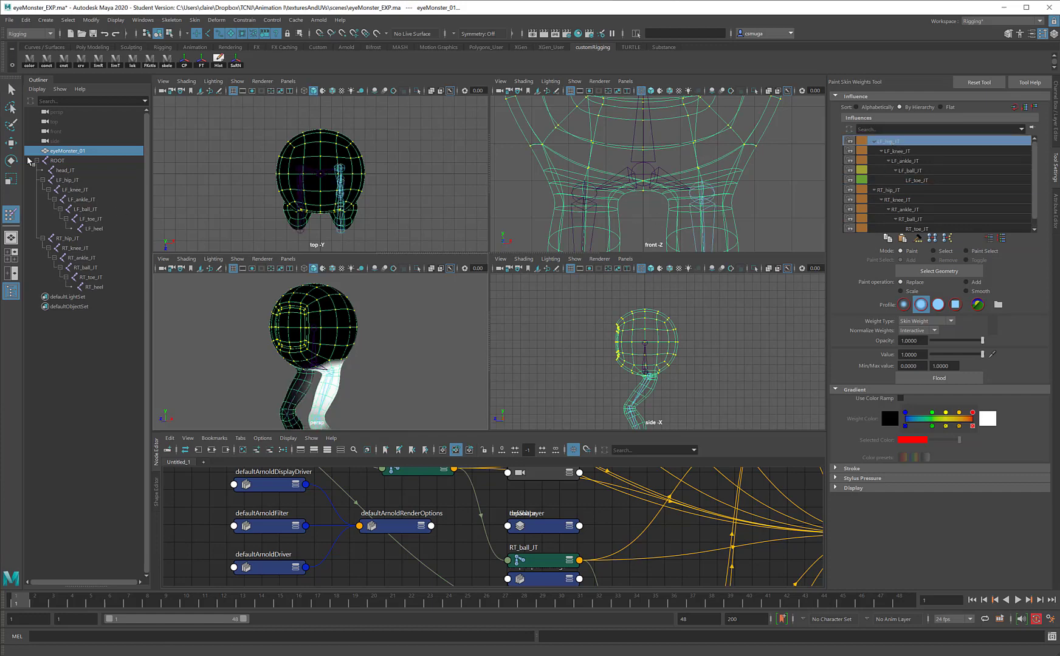
Leave weight painting, test the flooded weights by rotating head_JT about 87 degrees and undo the rotation.
{"action": "left_click", "coordinate": [12, 91]}
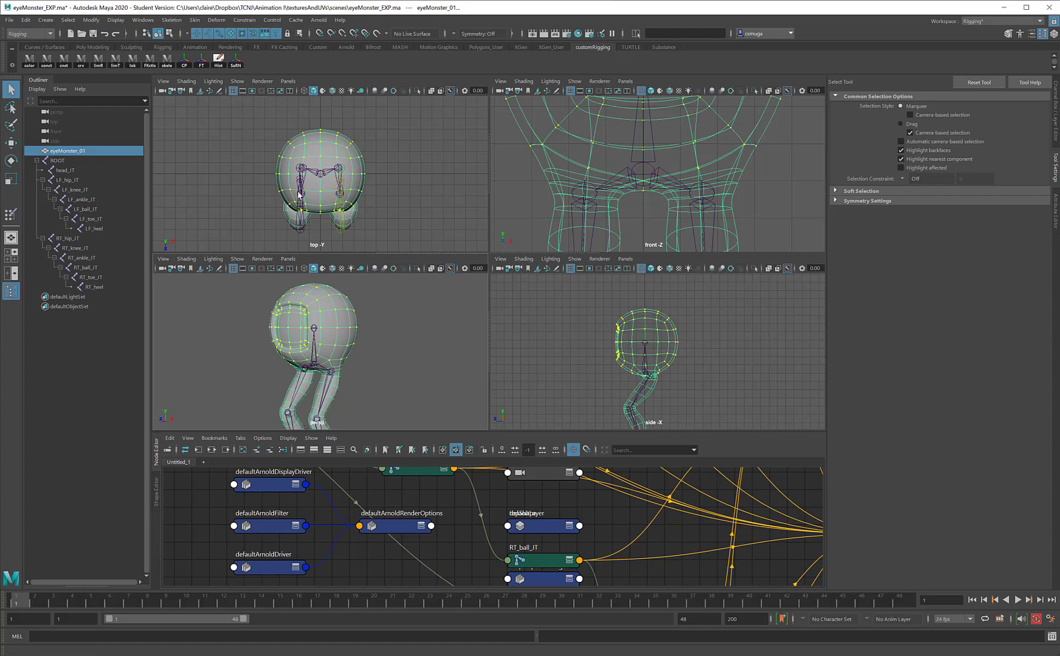
{"action": "left_click", "coordinate": [333, 335]}
{"action": "left_click", "coordinate": [328, 330]}
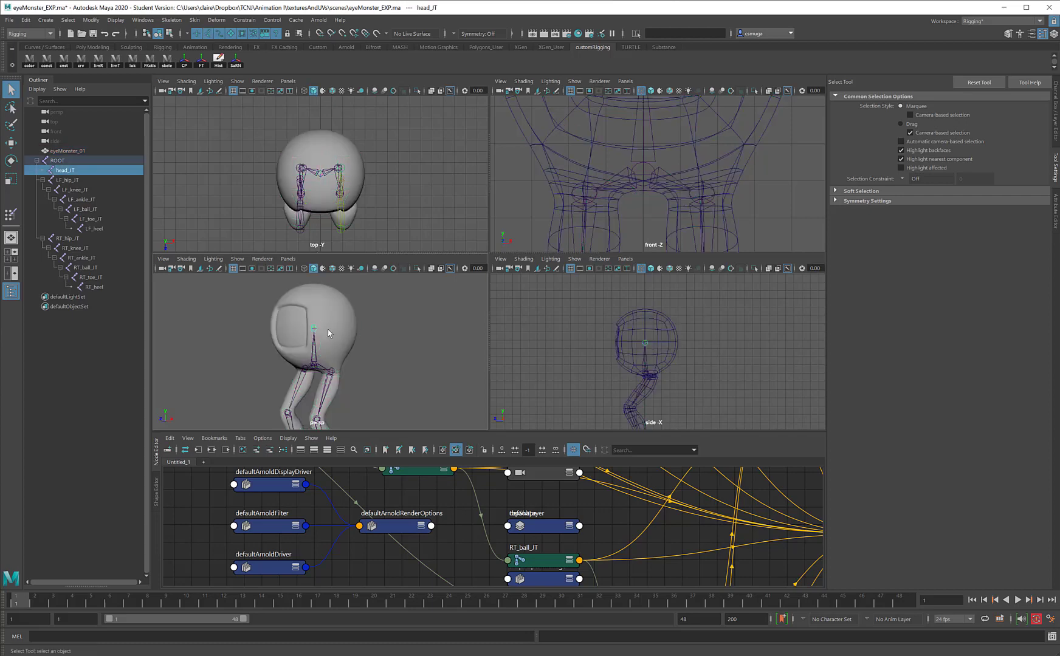
{"action": "key", "text": "e"}
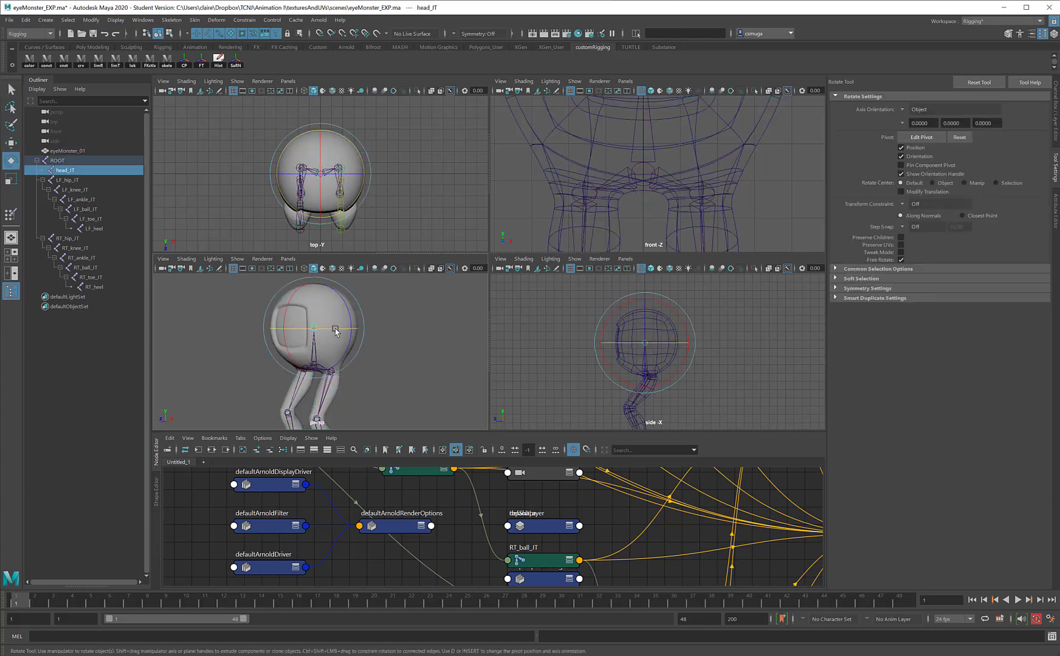
{"action": "left_click_drag", "start_coordinate": [334, 329], "coordinate": [272, 331]}
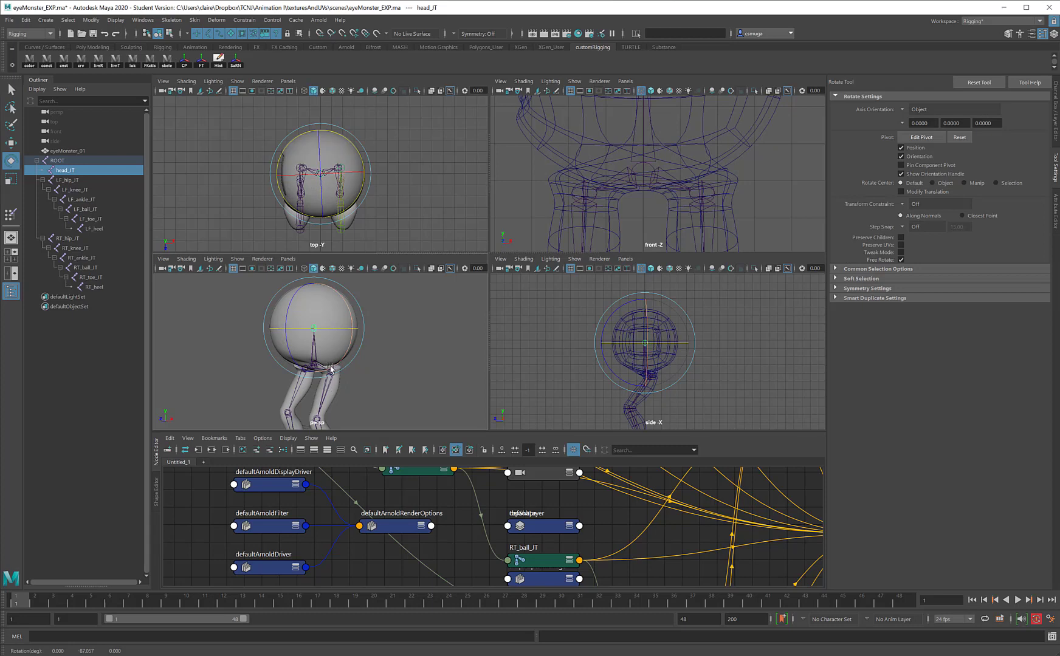
{"action": "key", "text": "ctrl+z"}
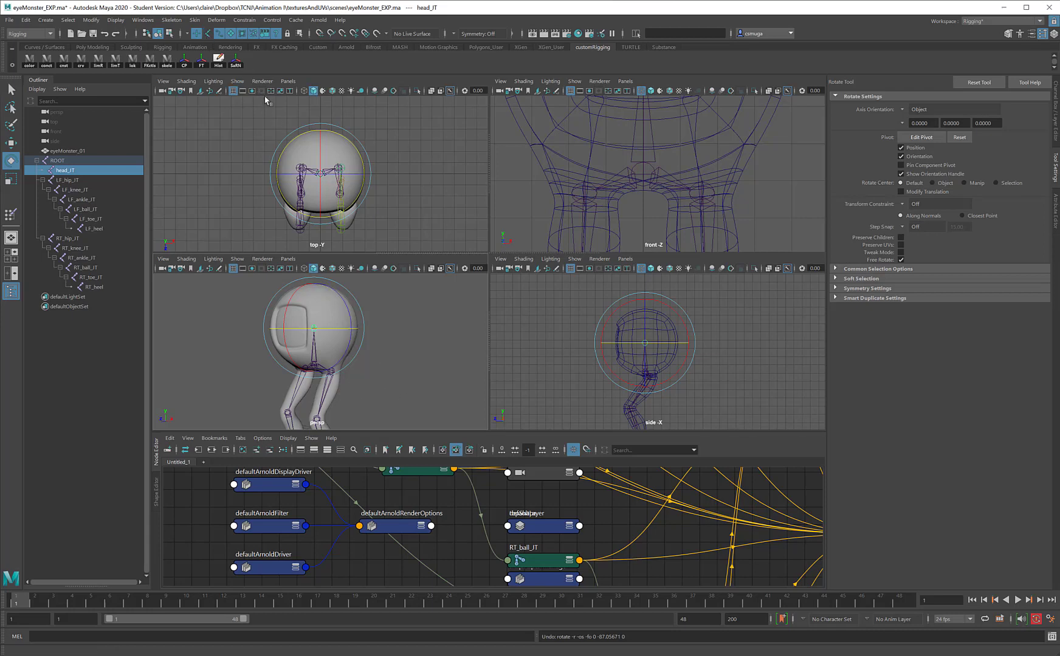
Select the left leg's thigh vertices between the hip and the knee, leaving the right leg unselected.
{"action": "left_click_drag", "start_coordinate": [360, 371], "coordinate": [368, 344], "text": "alt"}
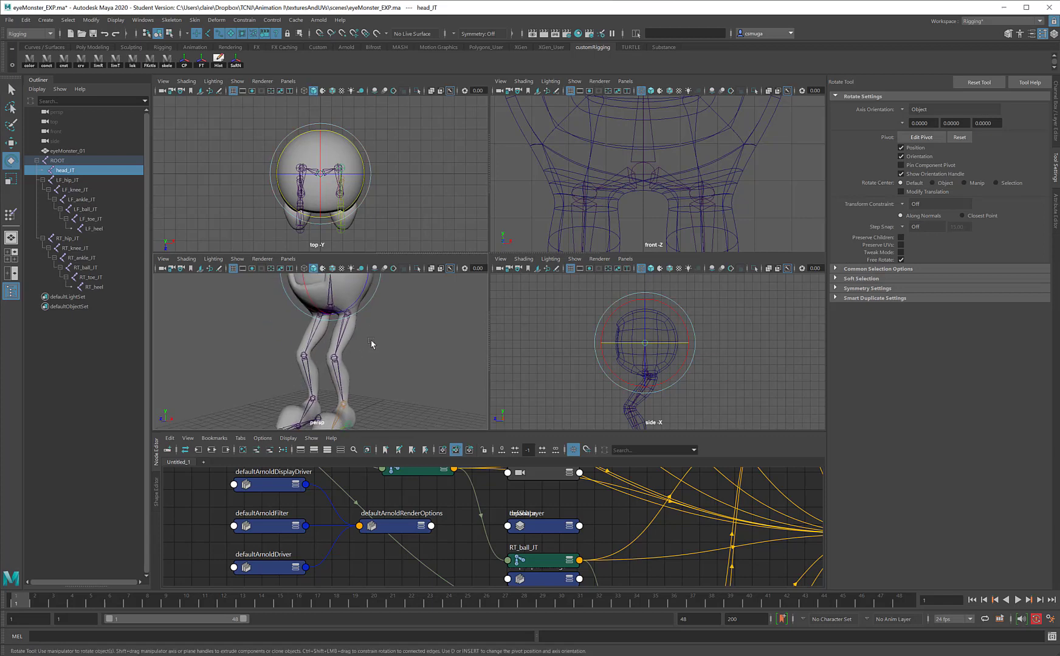
{"action": "middle_click_drag", "start_coordinate": [626, 400], "coordinate": [632, 356], "text": "alt"}
{"action": "right_click_drag", "start_coordinate": [633, 360], "coordinate": [771, 371], "text": "alt"}
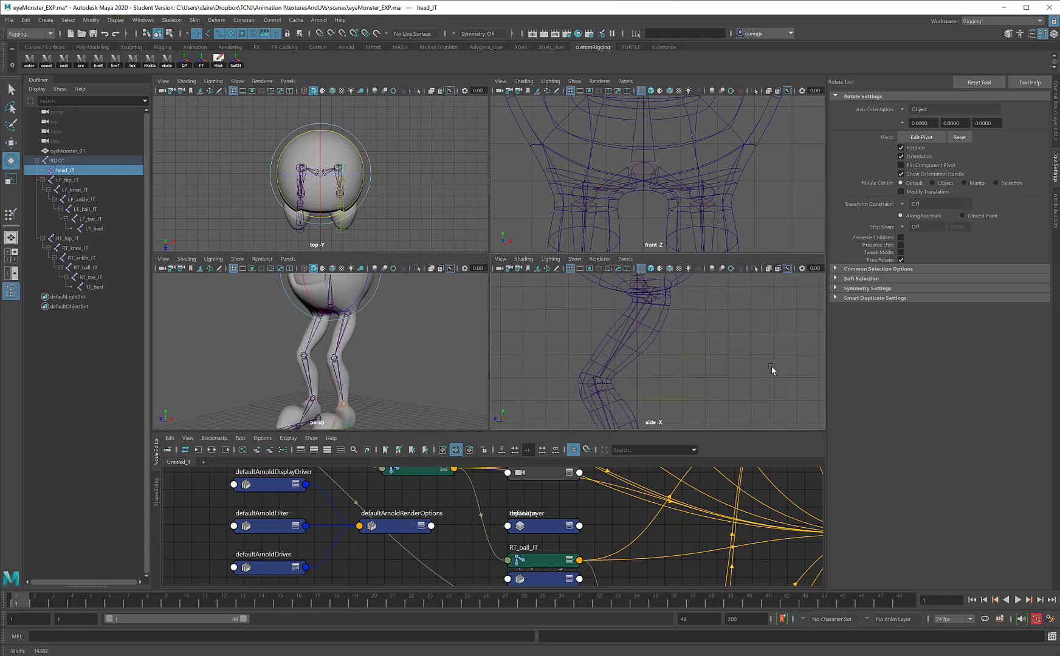
{"action": "right_click_drag", "start_coordinate": [648, 331], "coordinate": [585, 330]}
{"action": "left_click_drag", "start_coordinate": [599, 328], "coordinate": [650, 357]}
{"action": "key", "text": "f"}
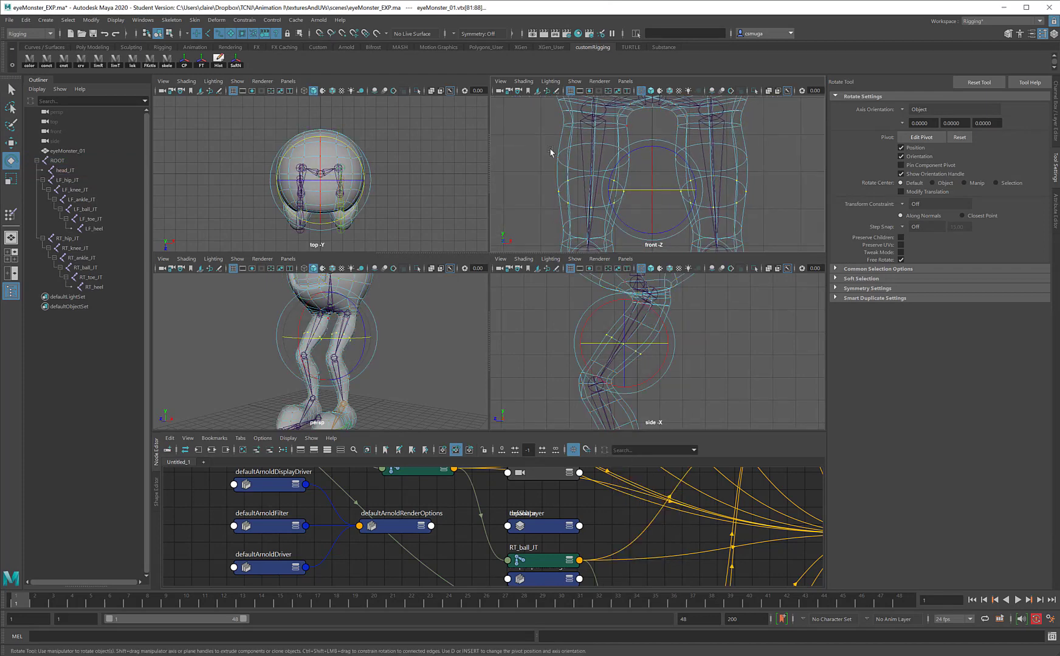
{"action": "left_click_drag", "start_coordinate": [532, 154], "coordinate": [645, 218]}
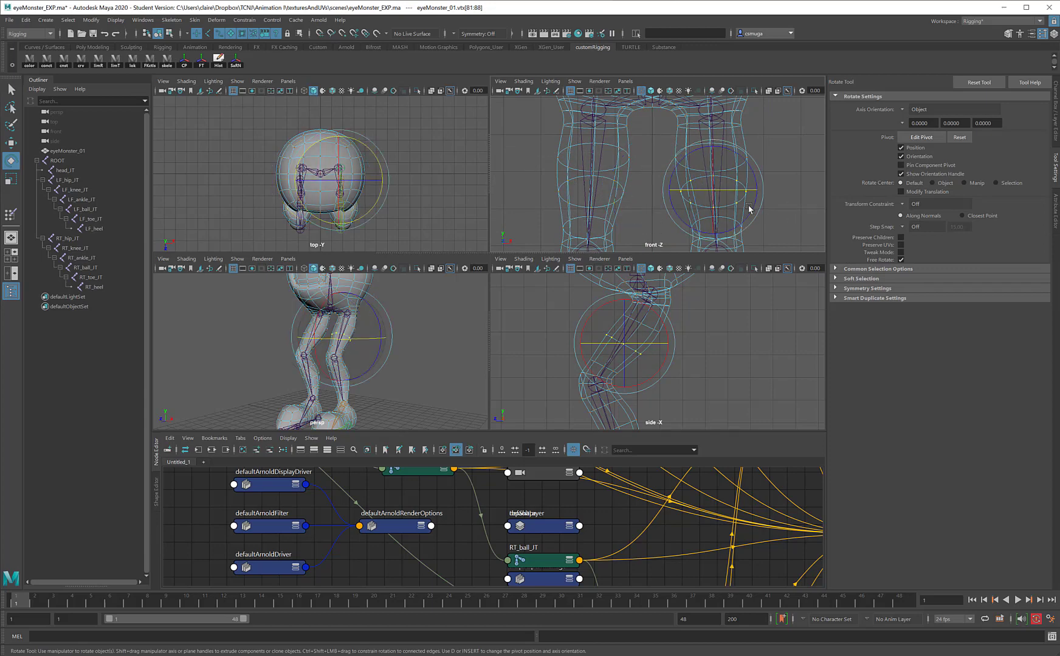
{"action": "key", "text": "shift+period"}
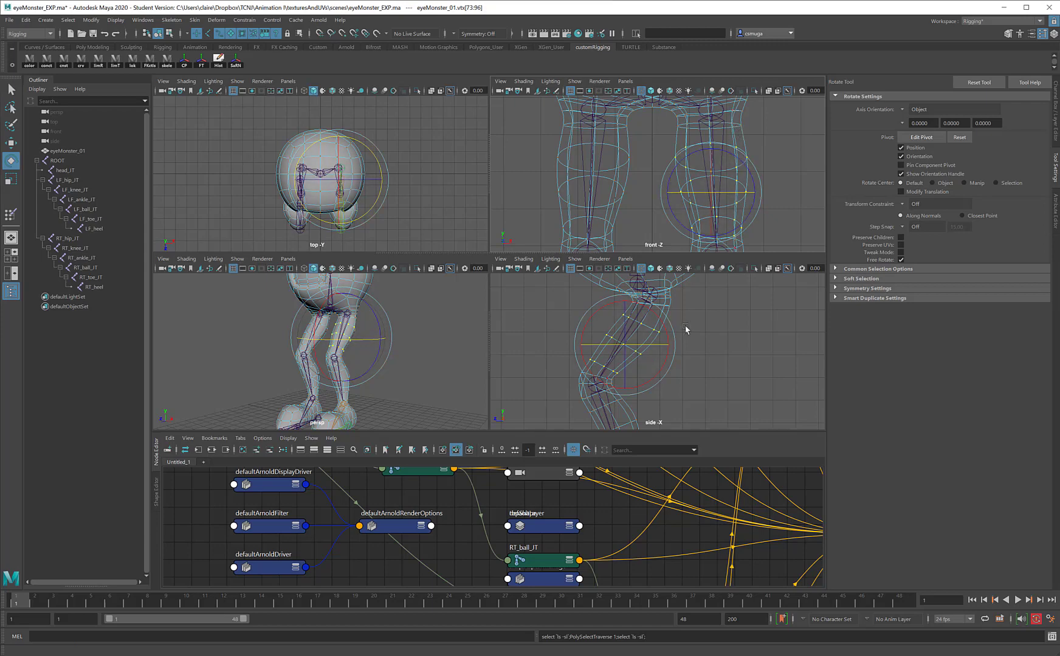
{"action": "left_click_drag", "start_coordinate": [681, 316], "coordinate": [629, 302]}
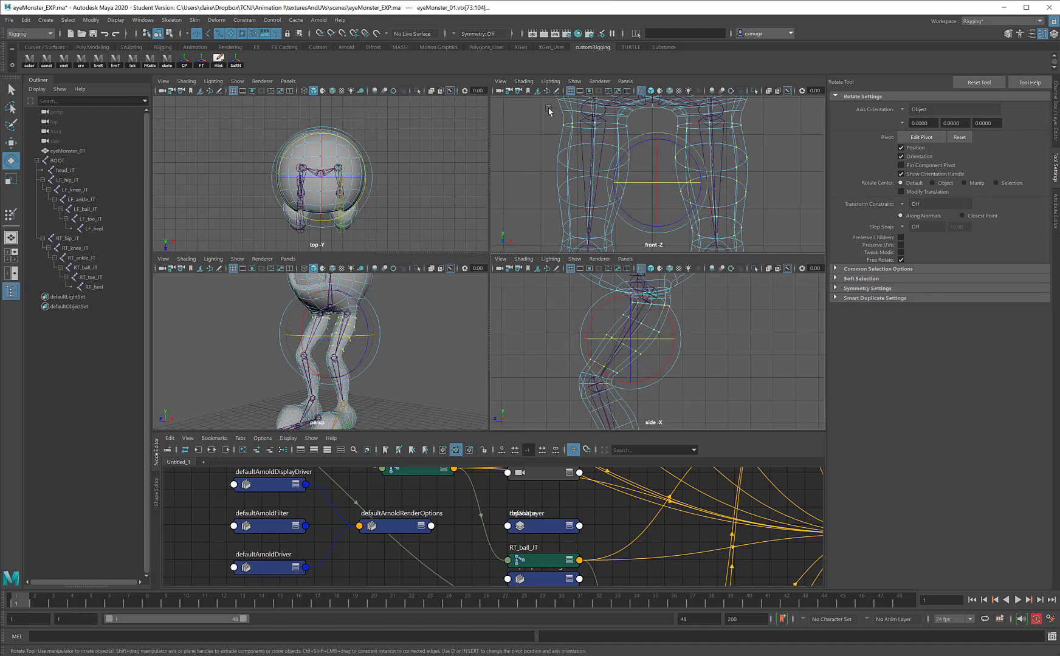
{"action": "left_click_drag", "start_coordinate": [538, 106], "coordinate": [639, 162], "text": "ctrl"}
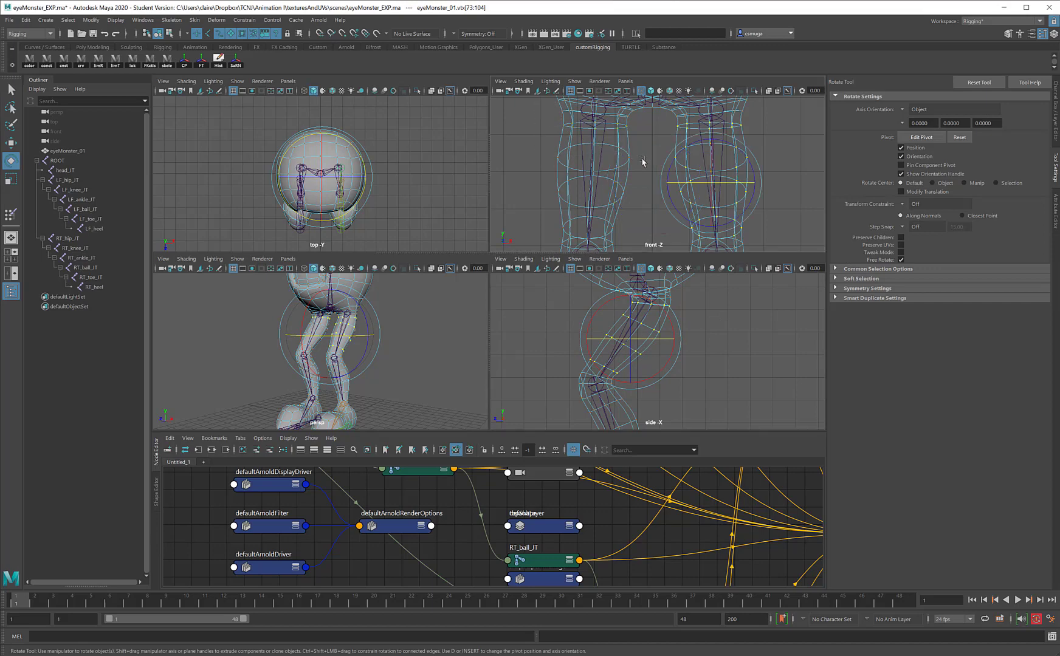
Flood the selected left thigh vertices with a Replace weight of 1.0 for LF_hip_JT using the Paint Skin Weights Tool.
{"action": "right_click", "coordinate": [730, 155]}
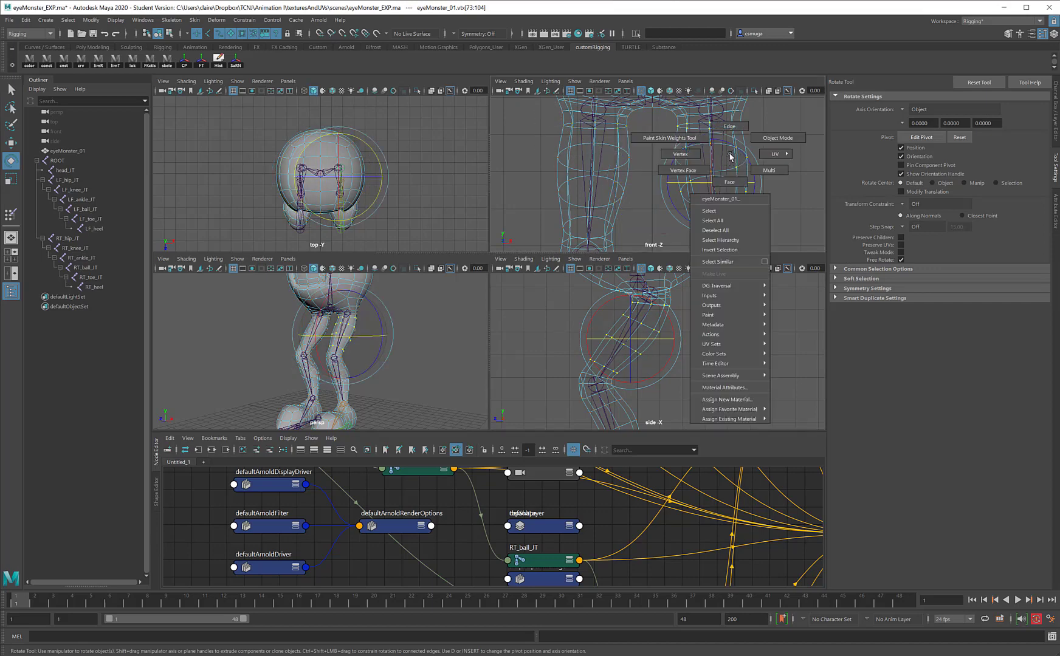
{"action": "left_click", "coordinate": [693, 139]}
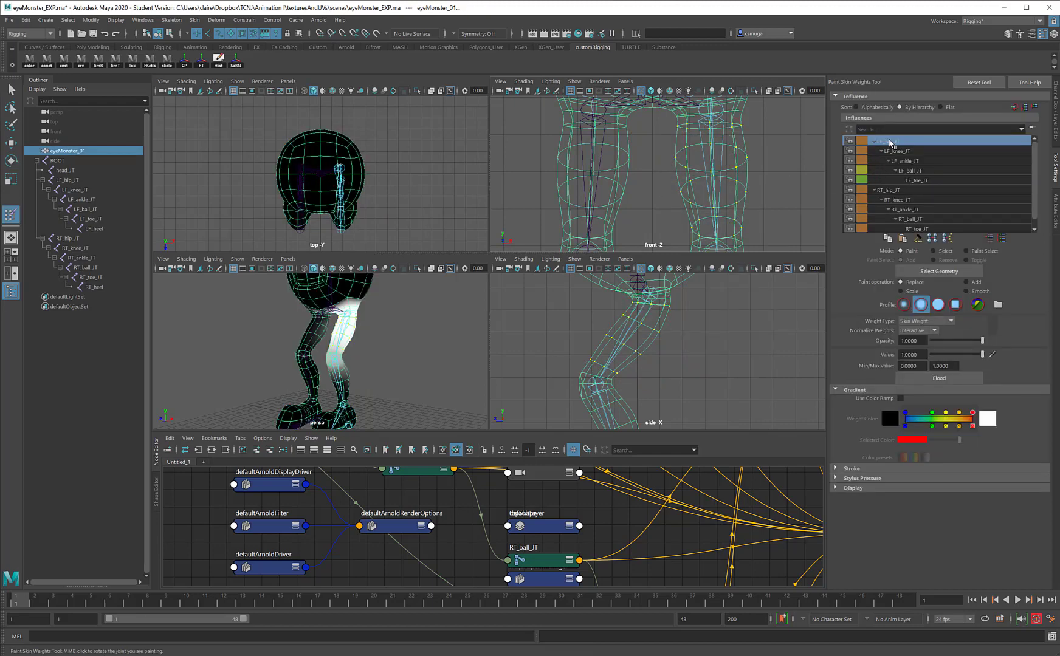
{"action": "left_click", "coordinate": [935, 379]}
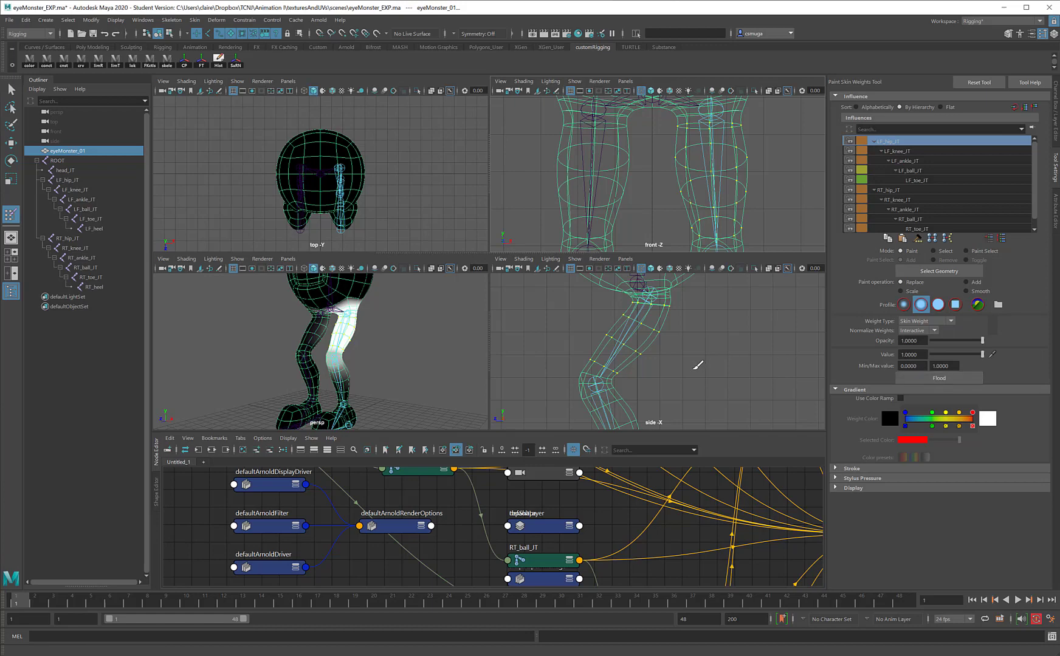
Leave weight painting and select the shin vertices between the knee and the ankle in the side view.
{"action": "middle_click_drag", "start_coordinate": [698, 365], "coordinate": [703, 287], "text": "alt"}
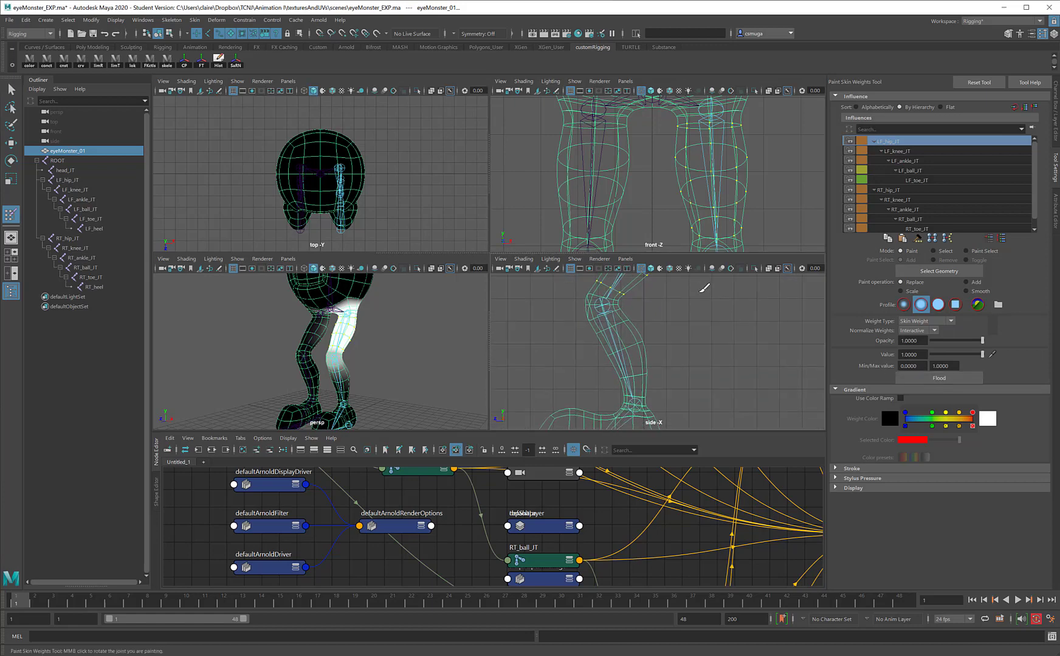
{"action": "key", "text": "q"}
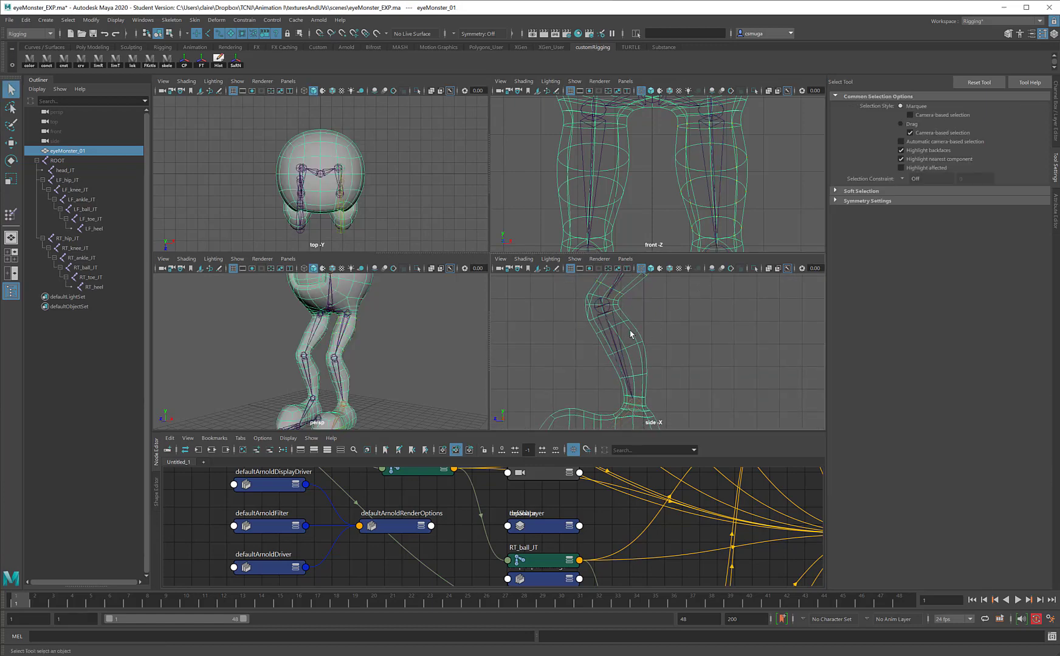
{"action": "mouse_move", "coordinate": [630, 334]}
{"action": "right_mouse_down"}
{"action": "mouse_move", "coordinate": [593, 322]}
{"action": "mouse_move", "coordinate": [630, 320]}
{"action": "right_mouse_up"}
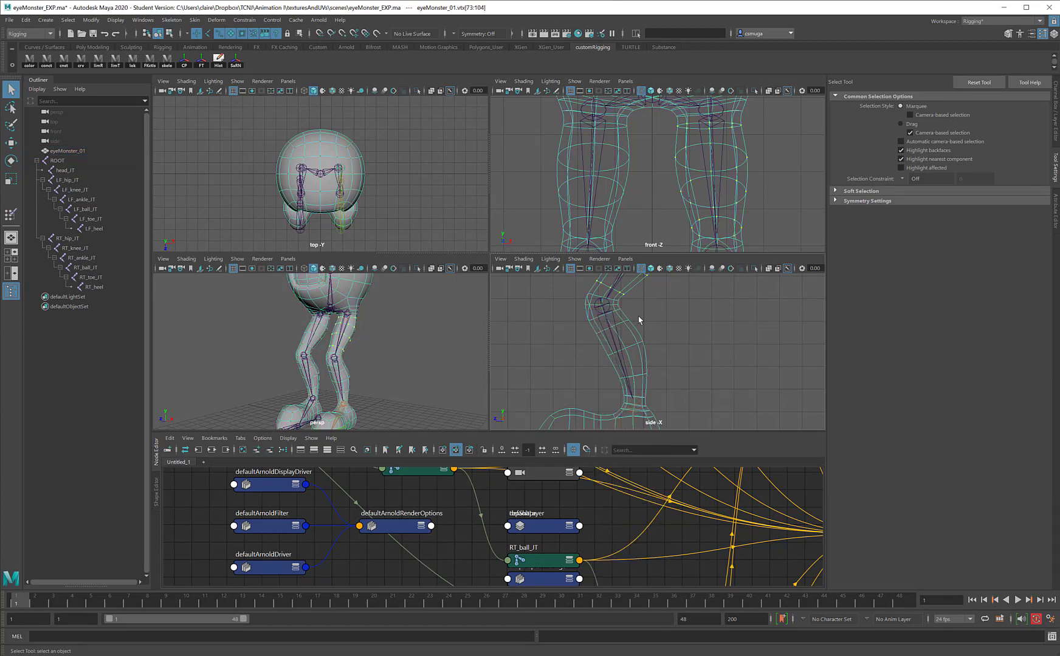
{"action": "left_click", "coordinate": [590, 336]}
{"action": "middle_click_drag", "start_coordinate": [686, 355], "coordinate": [687, 316], "text": "alt"}
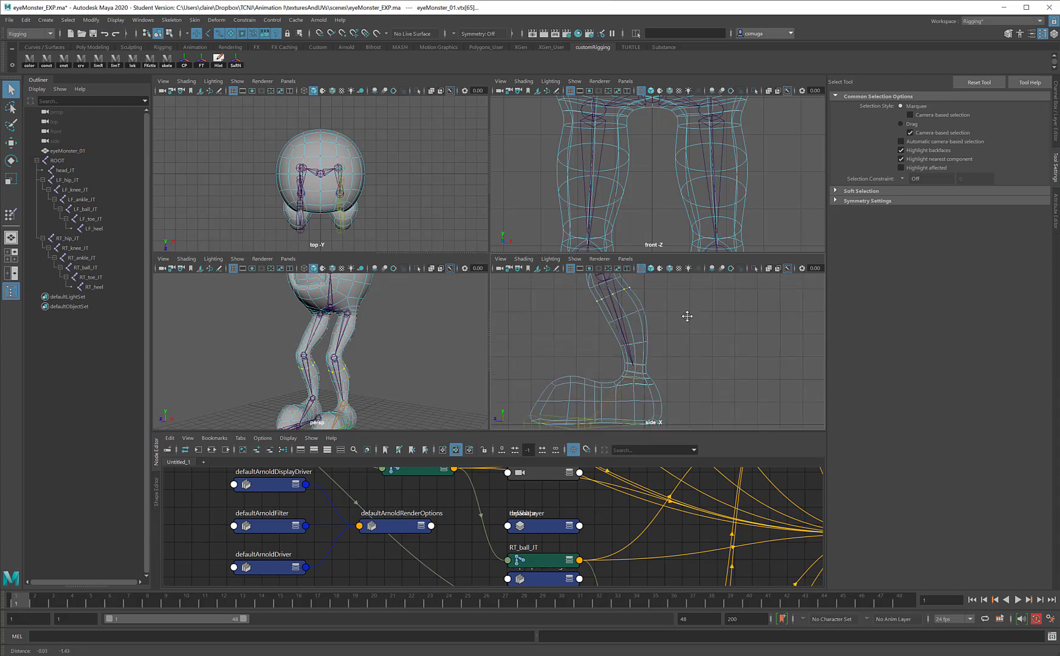
{"action": "left_click_drag", "start_coordinate": [661, 298], "coordinate": [667, 337]}
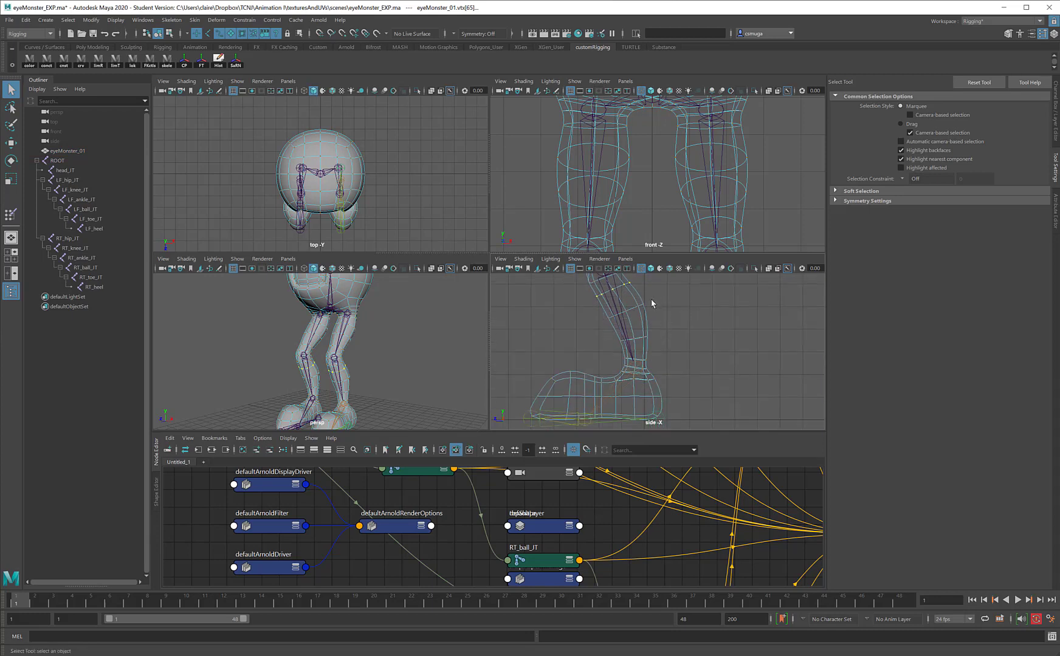
{"action": "left_click_drag", "start_coordinate": [654, 298], "coordinate": [605, 337]}
{"action": "left_click_drag", "start_coordinate": [687, 328], "coordinate": [603, 357]}
{"action": "middle_click_drag", "start_coordinate": [609, 297], "coordinate": [607, 308], "text": "alt"}
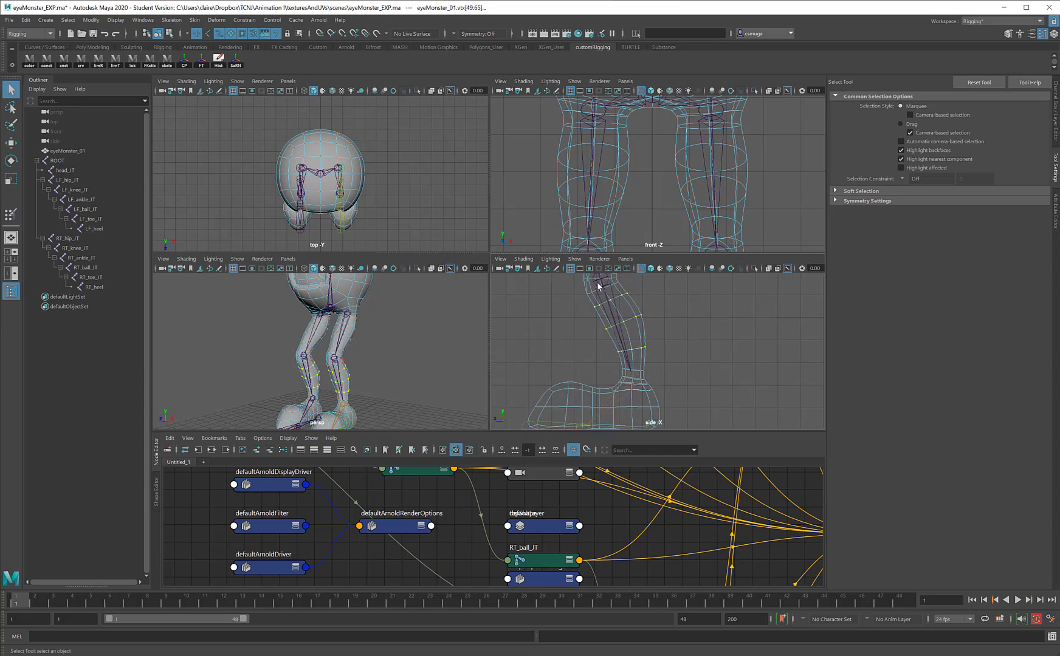
Try flooding the shin vertices of both legs with a weight of 1.0 for LF_knee_JT and undo the flood.
{"action": "right_click_drag", "start_coordinate": [630, 330], "coordinate": [608, 318]}
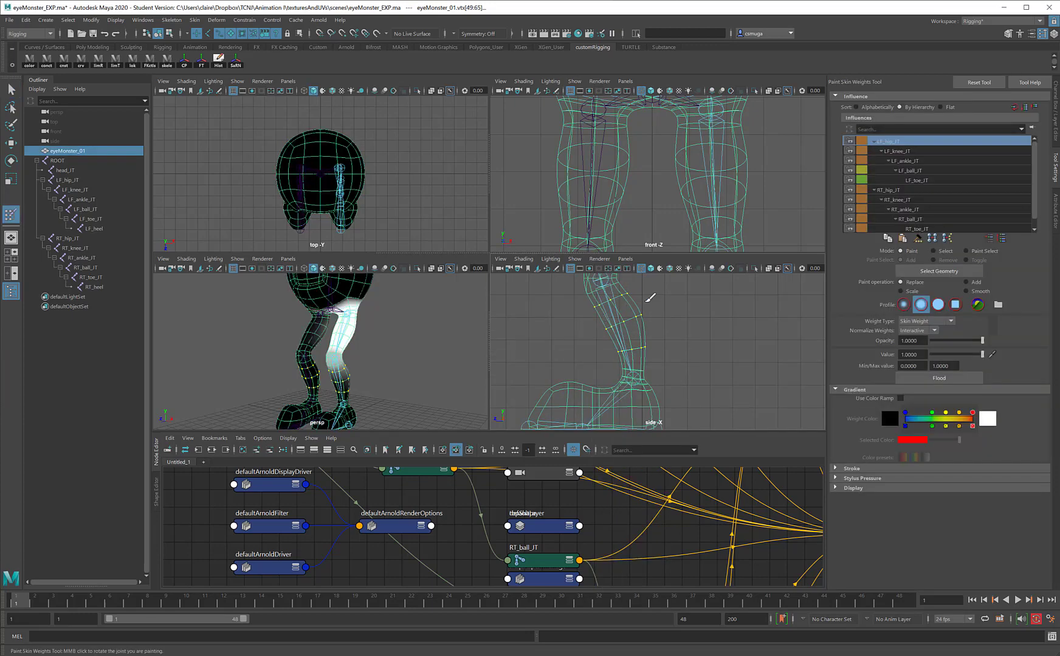
{"action": "left_click", "coordinate": [903, 151]}
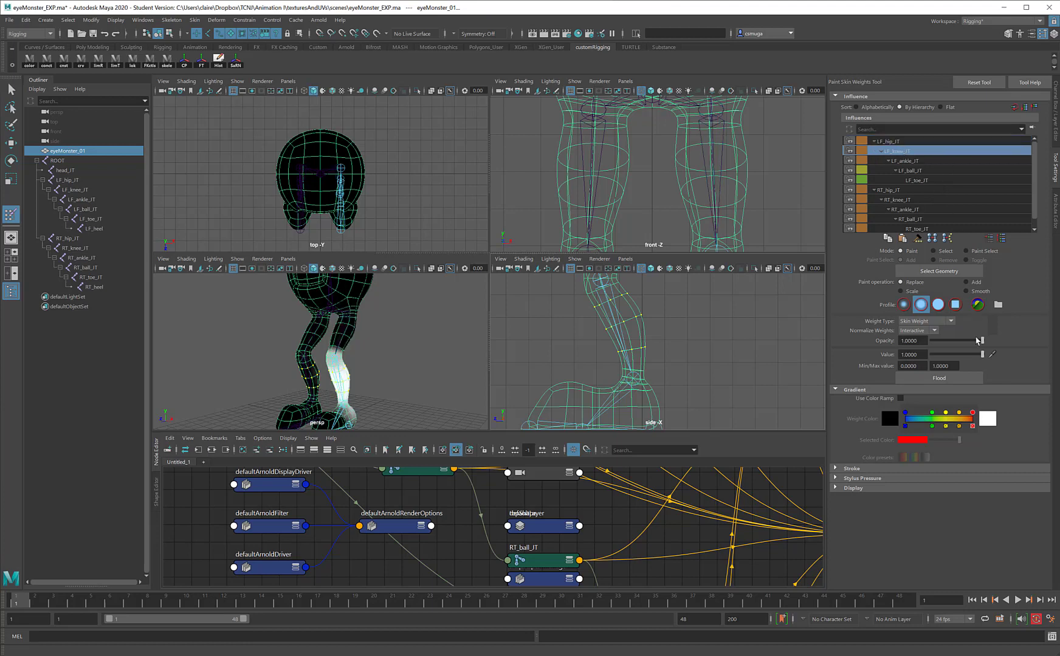
{"action": "left_click", "coordinate": [961, 378]}
{"action": "key", "text": "ctrl+z"}
Deselect the right shin's vertices in the front view and flood the left shin with a Replace weight of 1.0 for LF_knee_JT.
{"action": "middle_click_drag", "start_coordinate": [631, 216], "coordinate": [686, 153], "text": "alt"}
{"action": "scroll", "coordinate": [686, 153], "scroll_direction": "down", "scroll_amount": 3}
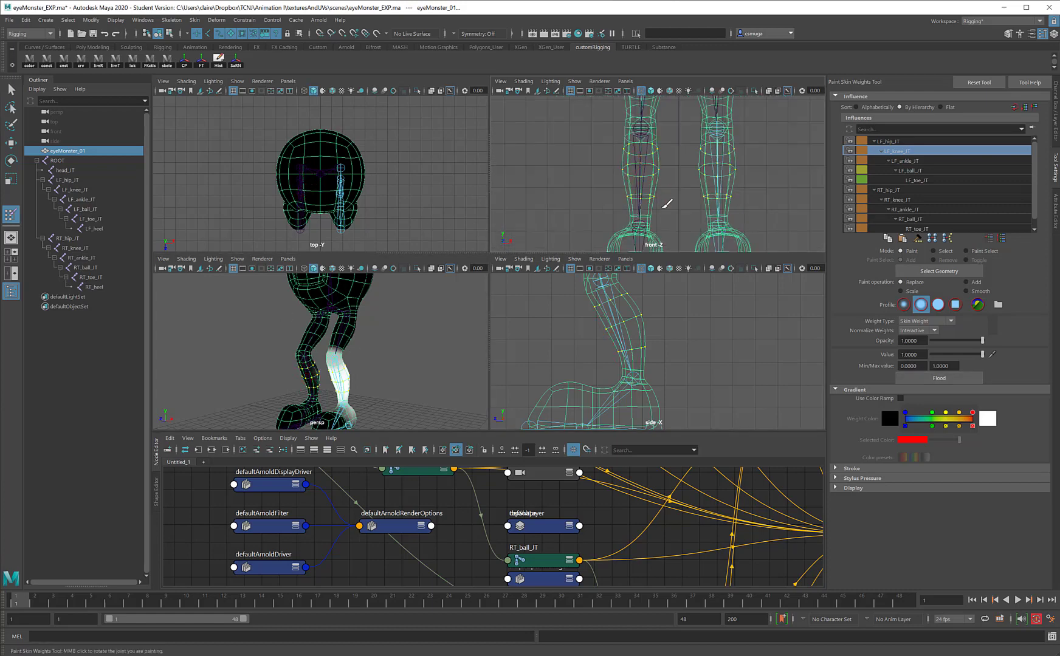
{"action": "key", "text": "q"}
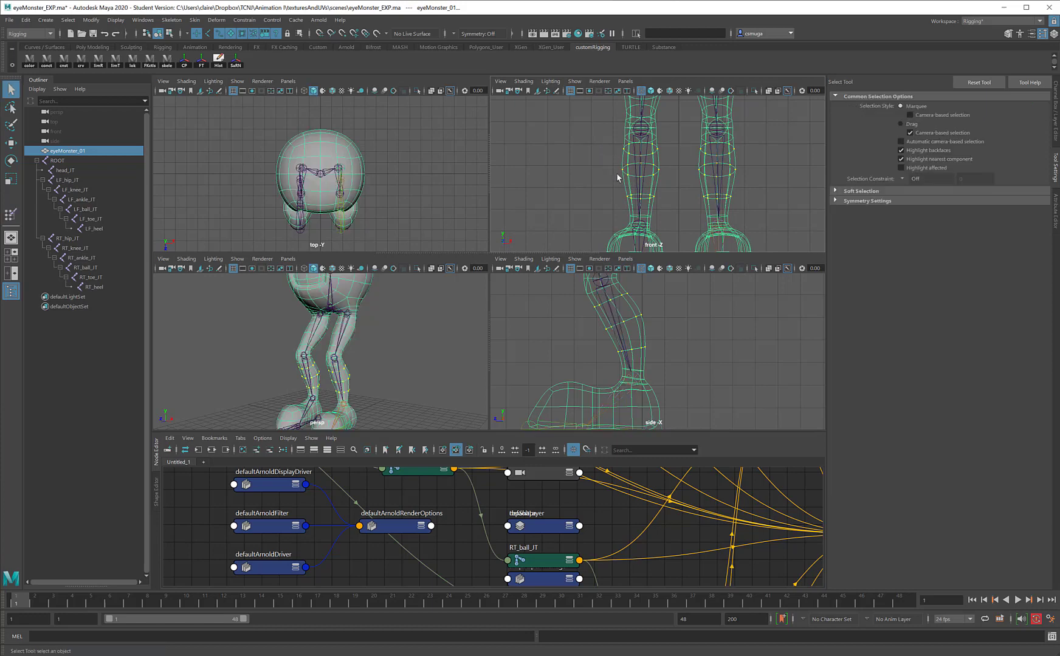
{"action": "left_click_drag", "start_coordinate": [673, 215], "coordinate": [606, 126], "text": "ctrl"}
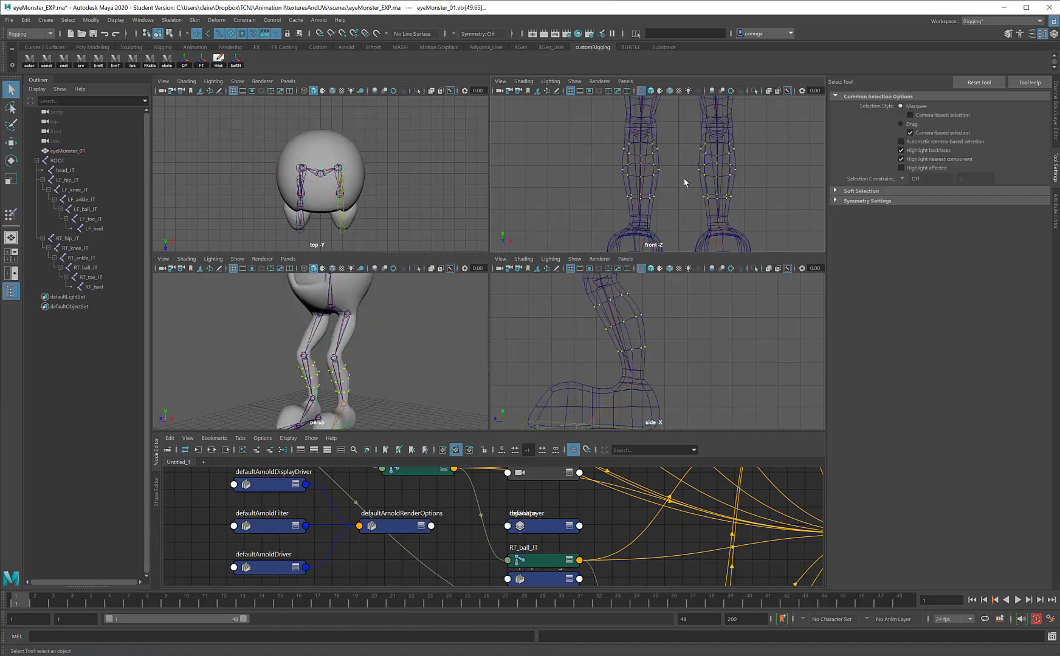
{"action": "right_click_drag", "start_coordinate": [656, 185], "coordinate": [635, 187]}
{"action": "left_click_drag", "start_coordinate": [669, 209], "coordinate": [586, 140], "text": "ctrl"}
{"action": "right_click_drag", "start_coordinate": [729, 190], "coordinate": [683, 175]}
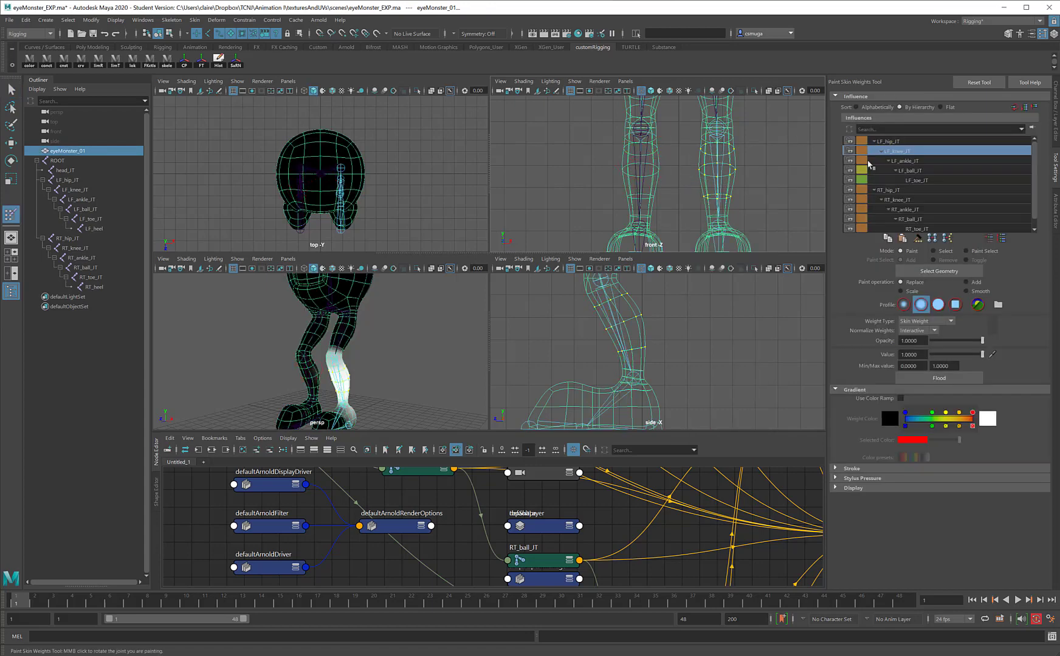
{"action": "left_click", "coordinate": [937, 378]}
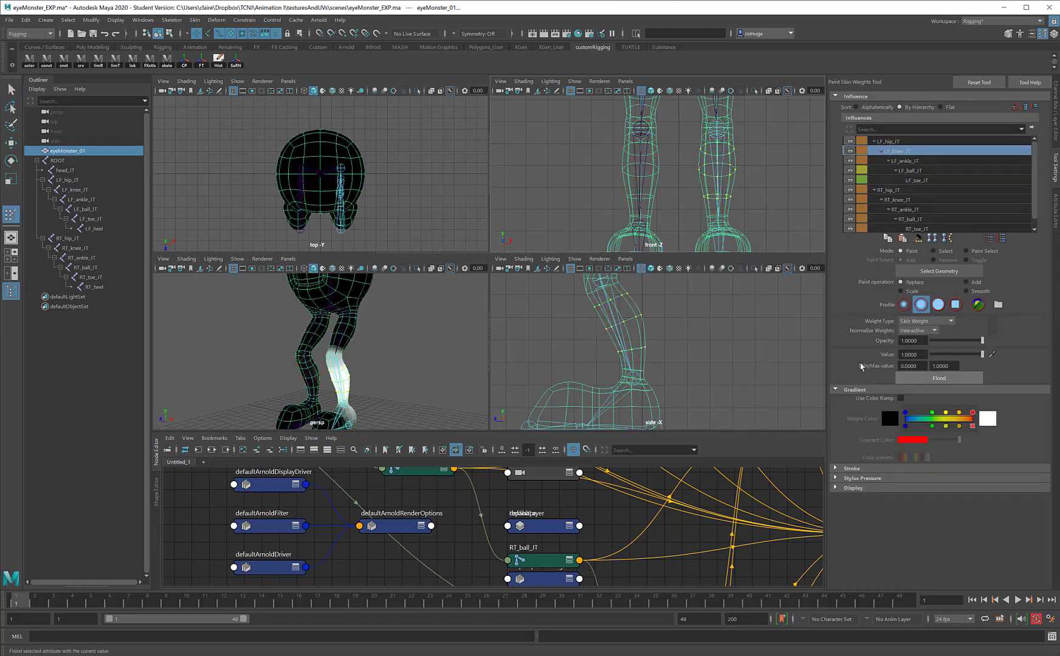
Leave weight painting and select only the left foot's ankle and heel vertices, excluding those of the right foot.
{"action": "middle_click_drag", "start_coordinate": [666, 328], "coordinate": [679, 277], "text": "alt"}
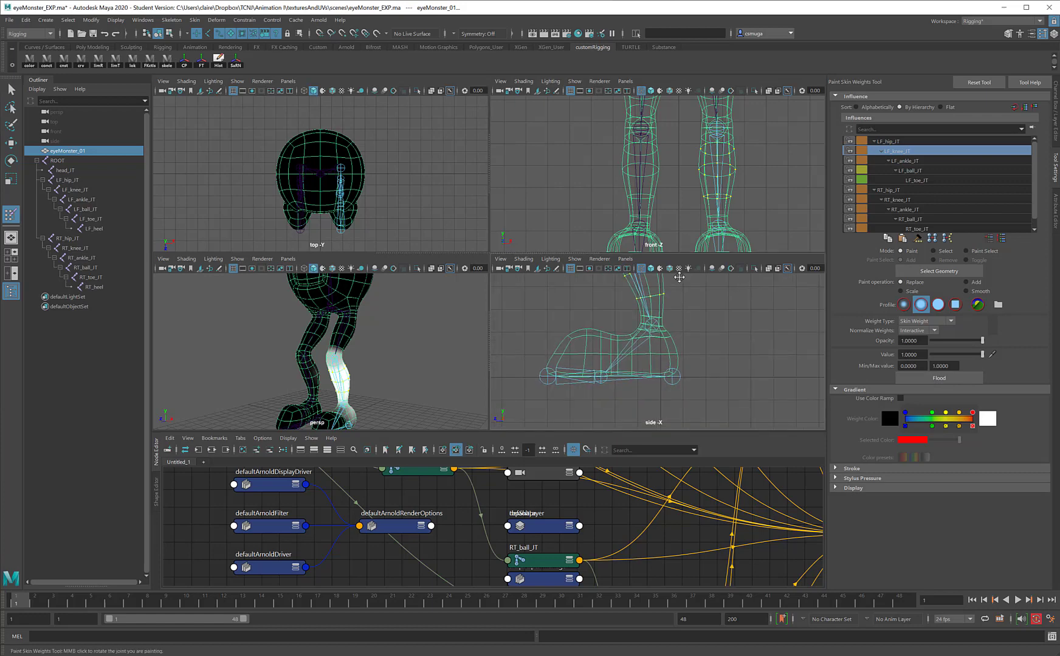
{"action": "key", "text": "q"}
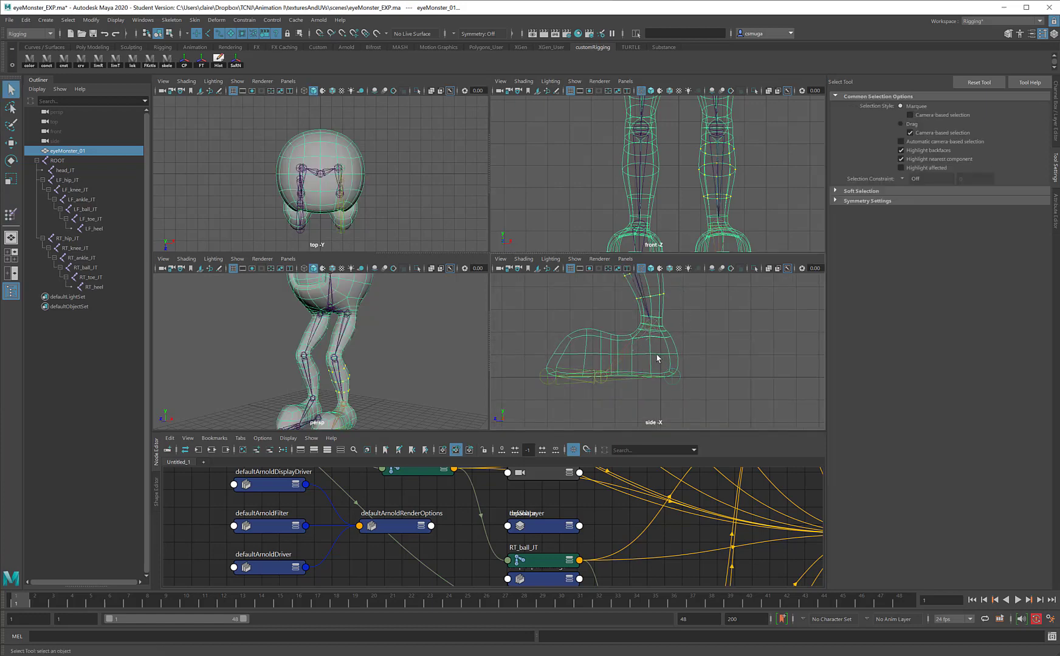
{"action": "right_click_drag", "start_coordinate": [656, 356], "coordinate": [623, 356]}
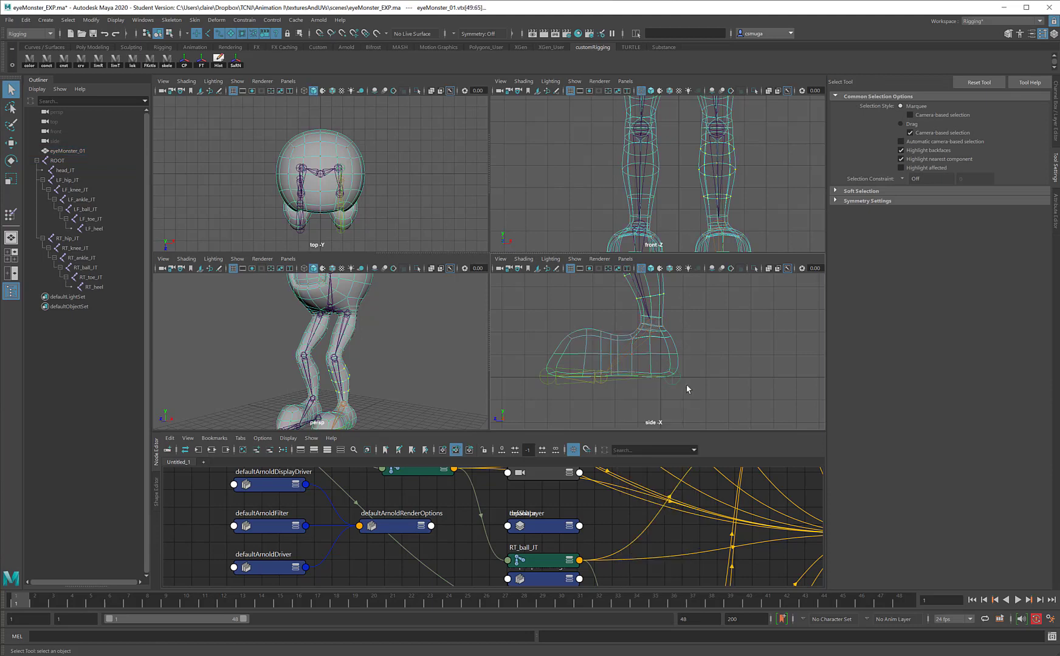
{"action": "left_click_drag", "start_coordinate": [699, 389], "coordinate": [619, 330]}
{"action": "middle_click_drag", "start_coordinate": [676, 227], "coordinate": [676, 170], "text": "alt"}
{"action": "left_click_drag", "start_coordinate": [593, 160], "coordinate": [664, 252], "text": "ctrl"}
Flood the selected left ankle and heel vertices with a Replace weight of 1.0 for LF_ankle_JT.
{"action": "right_click_drag", "start_coordinate": [739, 212], "coordinate": [695, 198]}
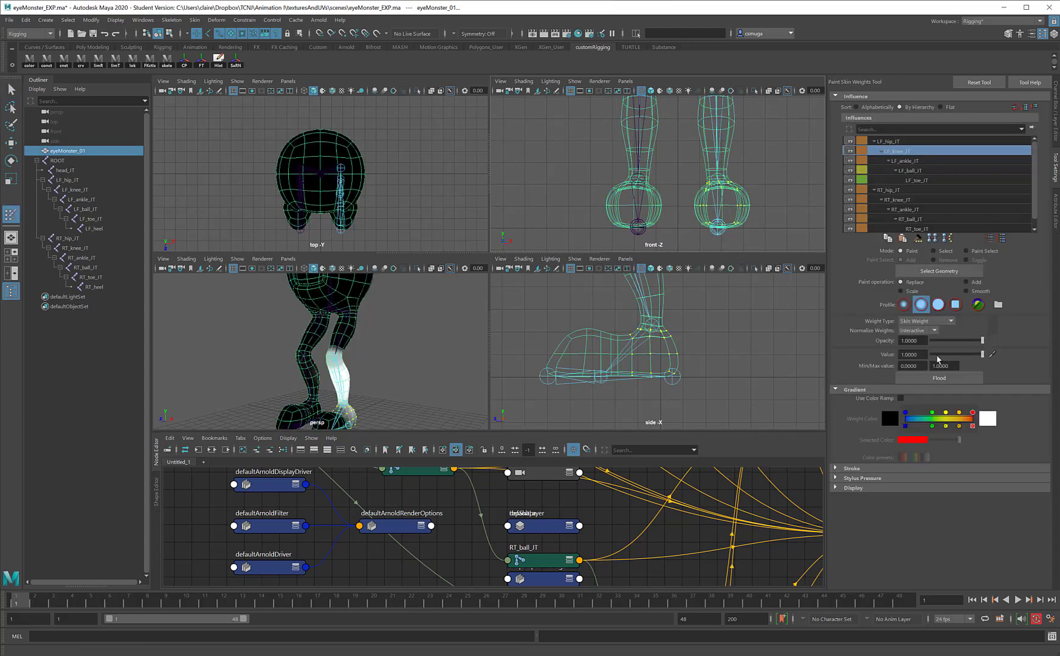
{"action": "left_click", "coordinate": [940, 378]}
{"action": "middle_click_drag", "start_coordinate": [655, 352], "coordinate": [671, 384], "text": "alt"}
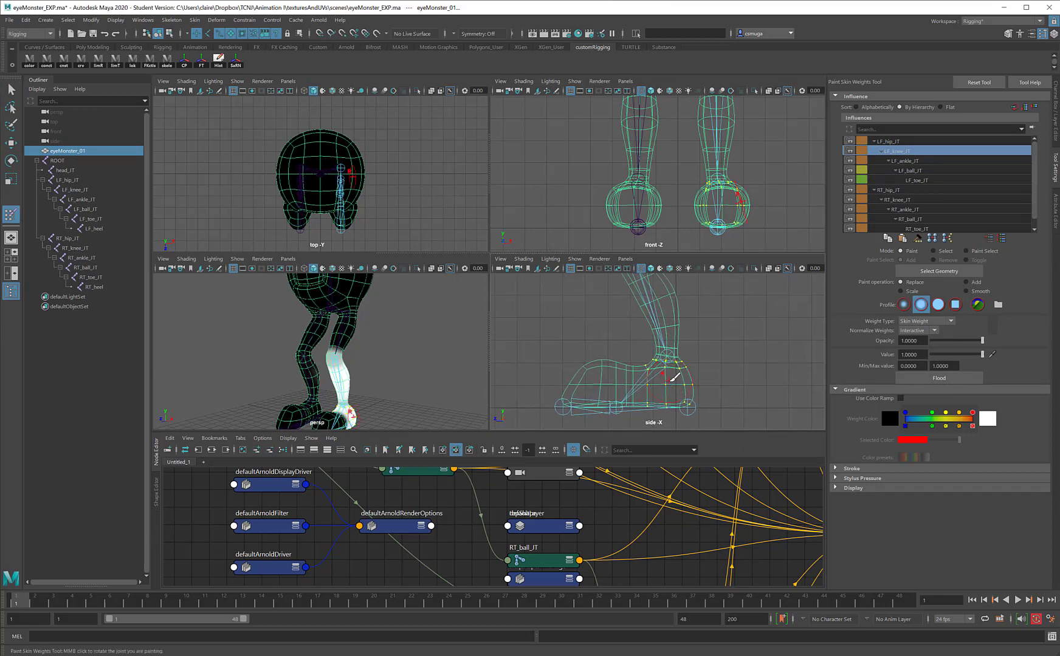
{"action": "left_click", "coordinate": [911, 162]}
{"action": "left_click", "coordinate": [931, 380]}
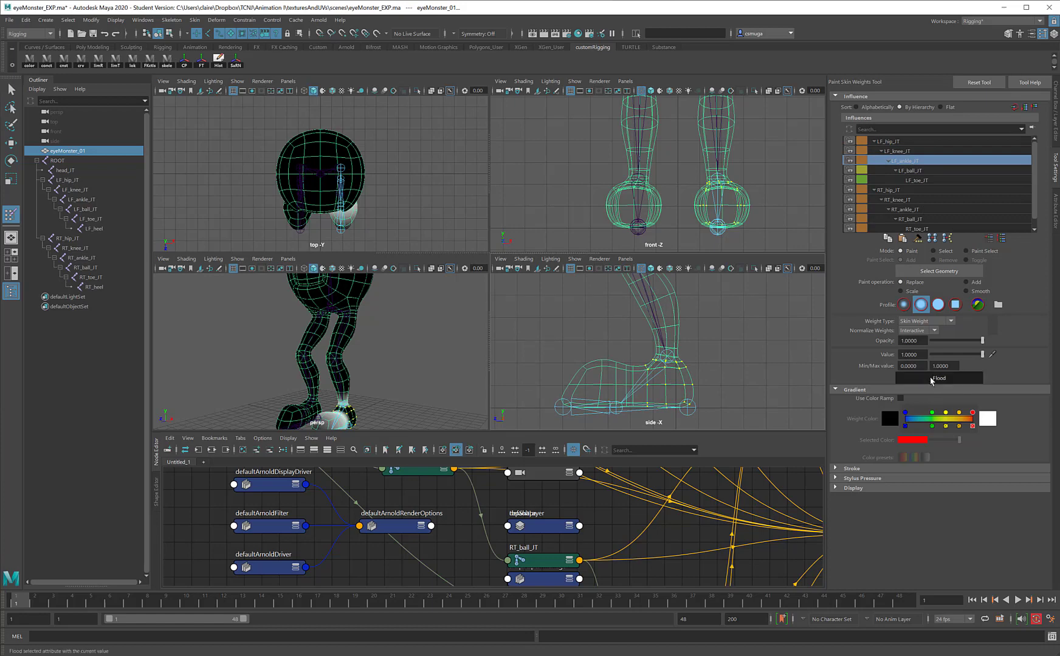
Select only the vertices at the front of the left foot and activate the Paint Skin Weights Tool on them.
{"action": "middle_click_drag", "start_coordinate": [685, 350], "coordinate": [724, 291], "text": "alt"}
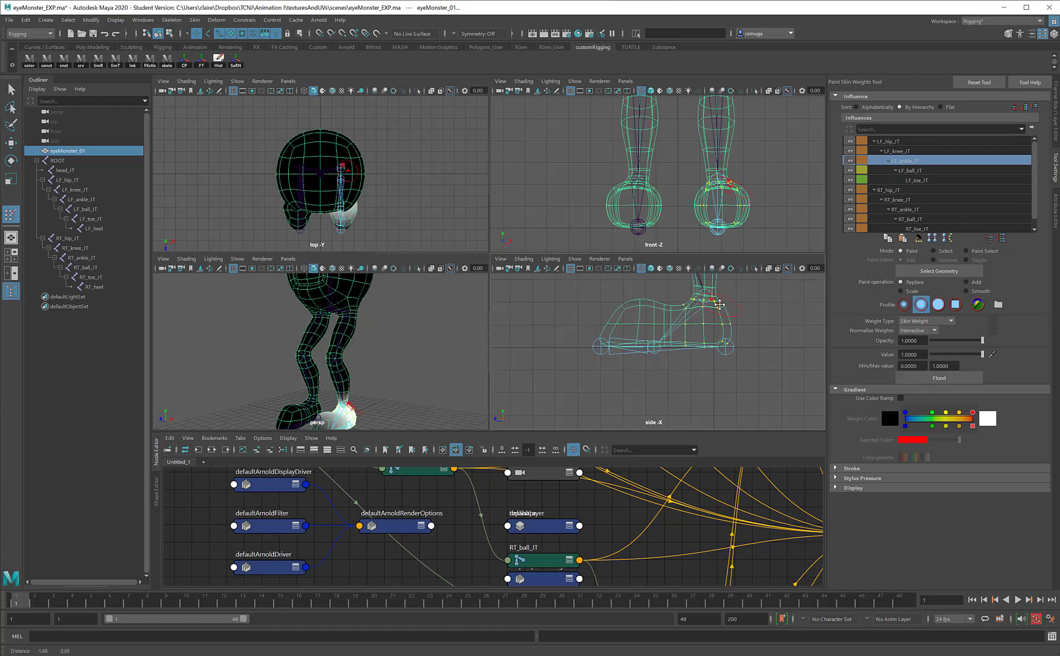
{"action": "key", "text": "q"}
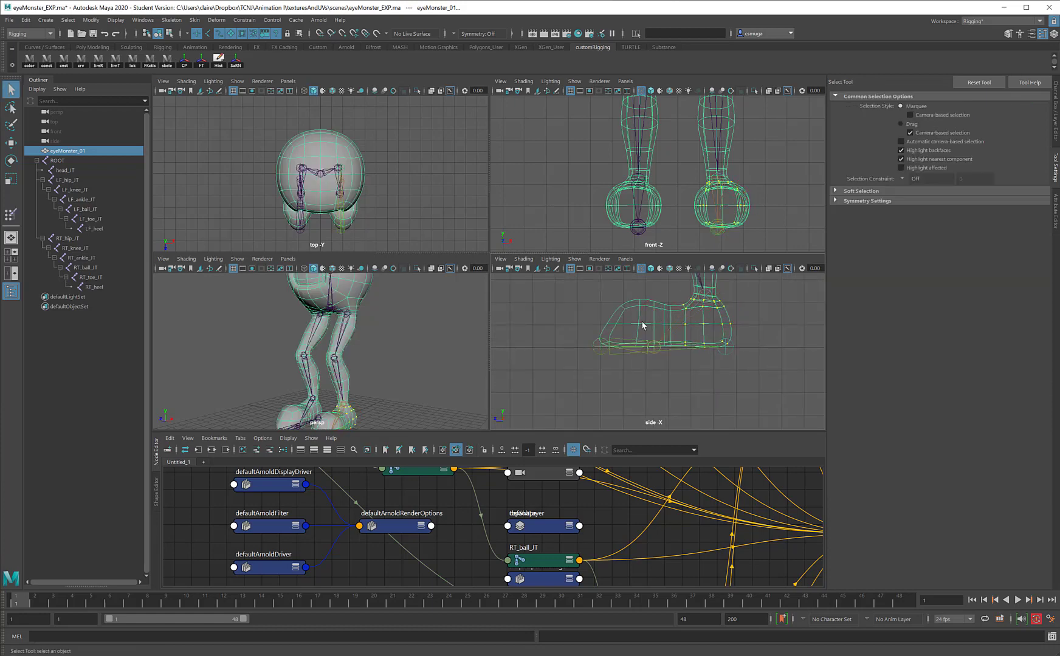
{"action": "right_click_drag", "start_coordinate": [639, 328], "coordinate": [593, 323]}
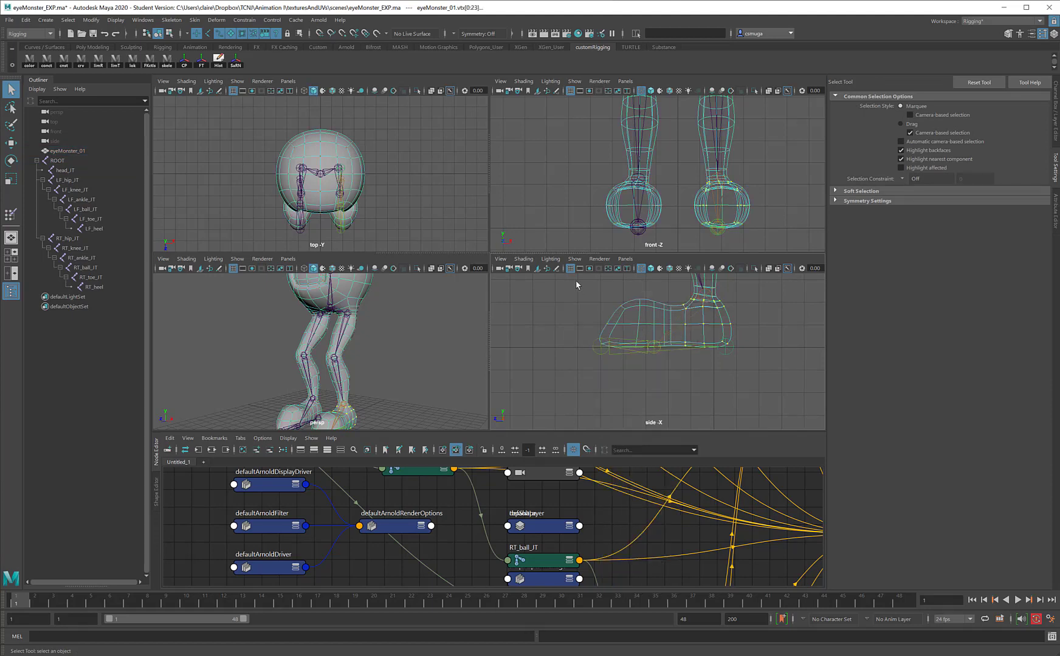
{"action": "left_click_drag", "start_coordinate": [577, 280], "coordinate": [649, 390]}
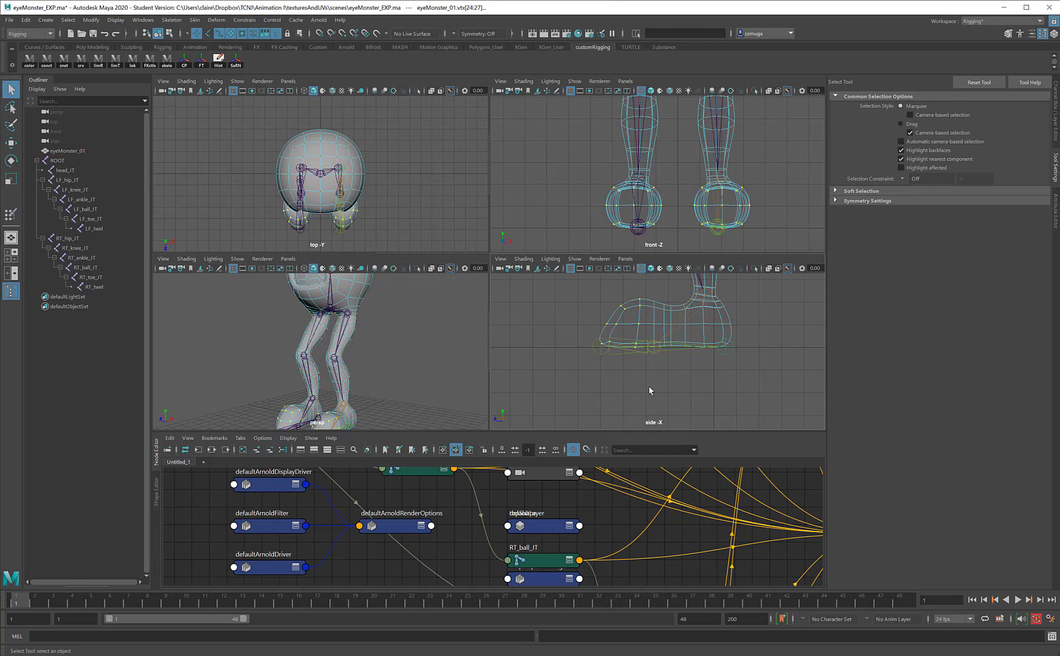
{"action": "right_click", "coordinate": [646, 324]}
{"action": "left_click_drag", "start_coordinate": [581, 165], "coordinate": [686, 243], "text": "ctrl"}
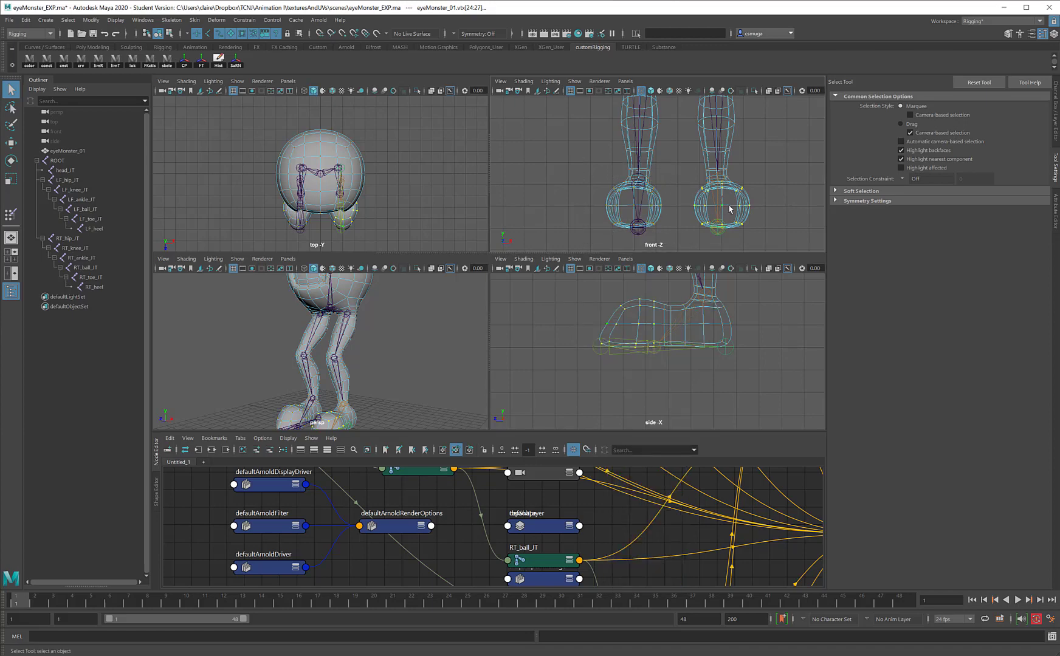
{"action": "right_click_drag", "start_coordinate": [729, 206], "coordinate": [698, 193]}
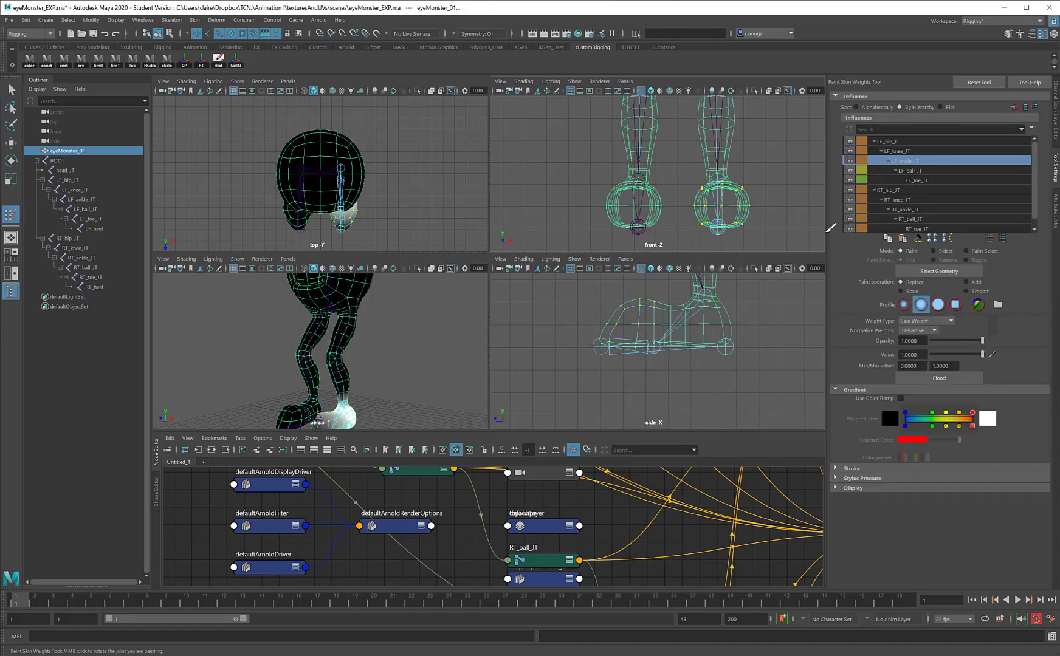
Flood the selected front vertices of the left foot with a Replace weight of 1.0 for LF_ball_JT and leave weight painting.
{"action": "left_click", "coordinate": [915, 171]}
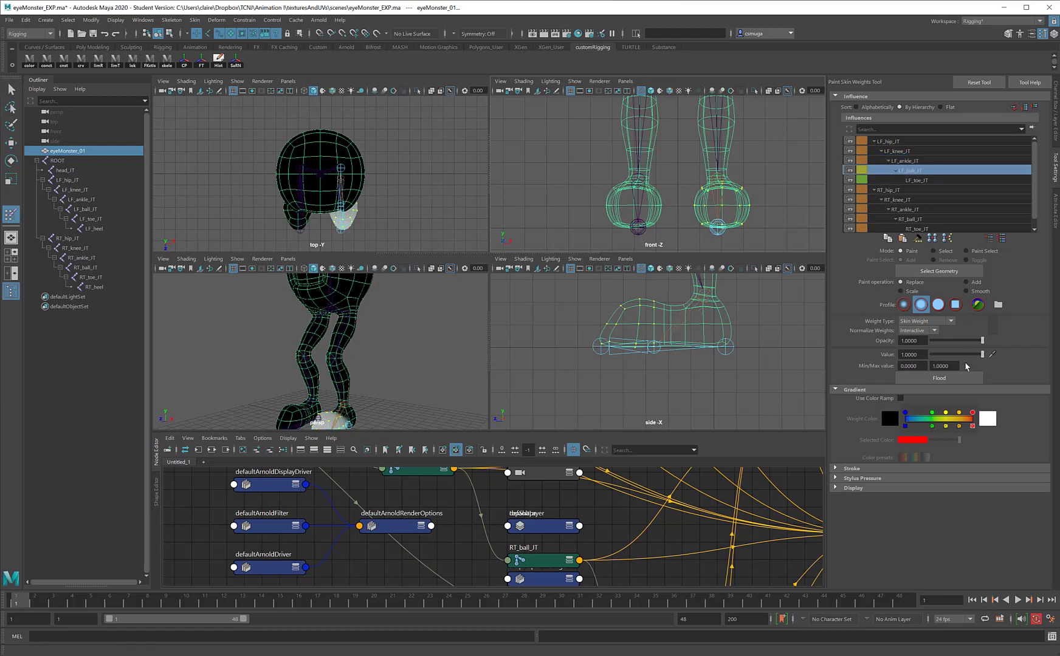
{"action": "left_click", "coordinate": [963, 382]}
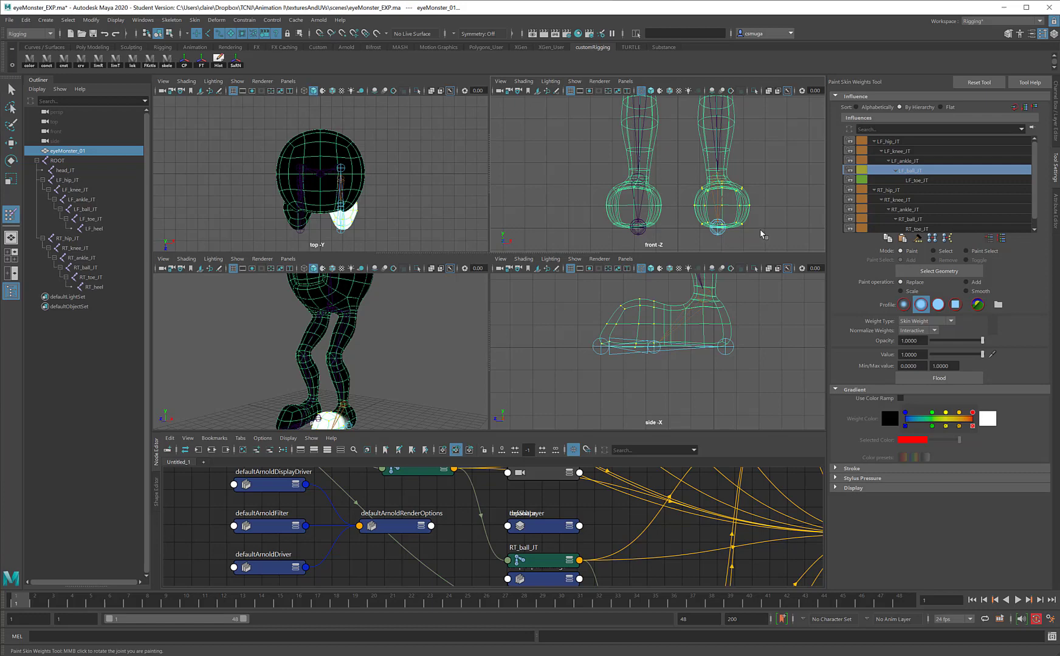
{"action": "key", "text": "q"}
Test the left foot's deformation in the perspective view by rotating the left ball and ankle joints, undoing each rotation.
{"action": "middle_click_drag", "start_coordinate": [740, 150], "coordinate": [703, 196], "text": "alt"}
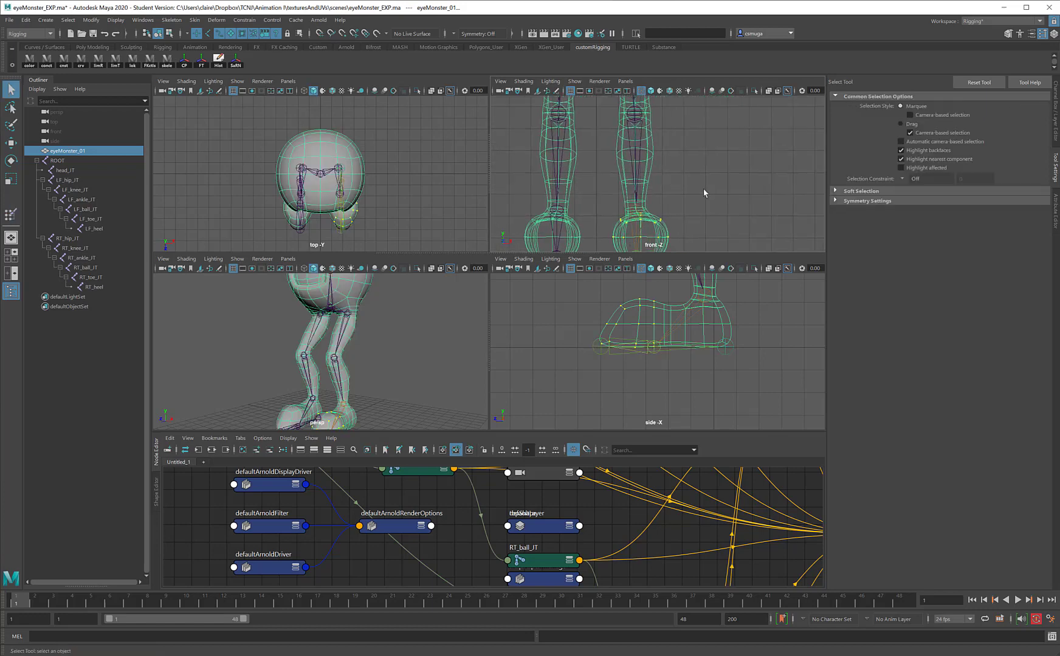
{"action": "left_click_drag", "start_coordinate": [703, 197], "coordinate": [658, 181], "text": "alt"}
{"action": "key", "text": "space"}
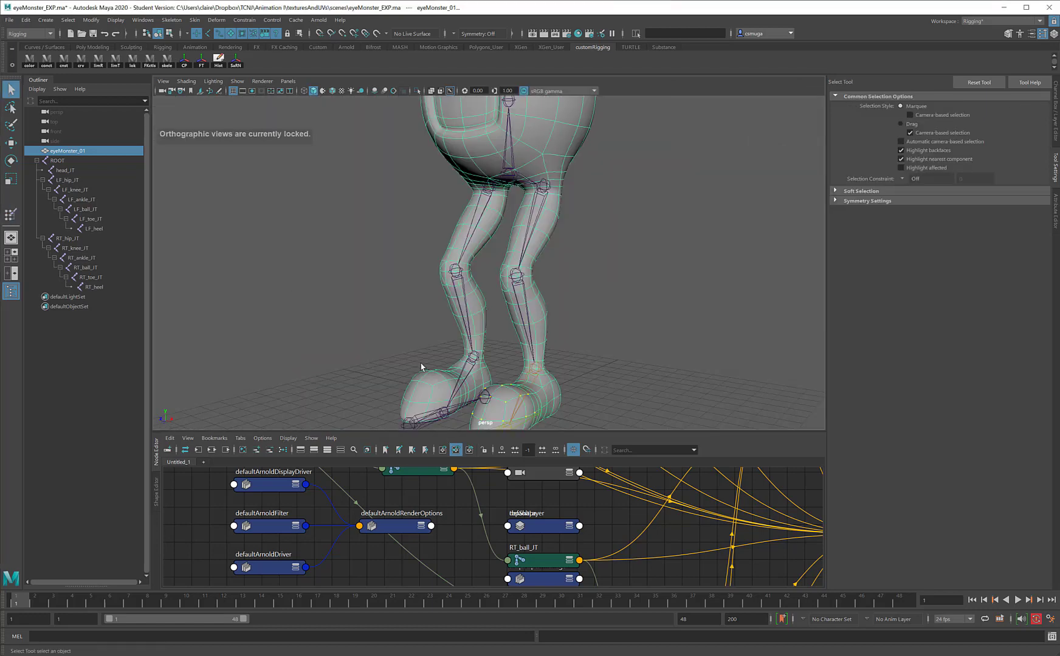
{"action": "mouse_move", "coordinate": [591, 298]}
{"action": "left_mouse_down", "text": "alt"}
{"action": "mouse_move", "coordinate": [558, 291]}
{"action": "mouse_move", "coordinate": [595, 317]}
{"action": "left_mouse_up", "text": "alt"}
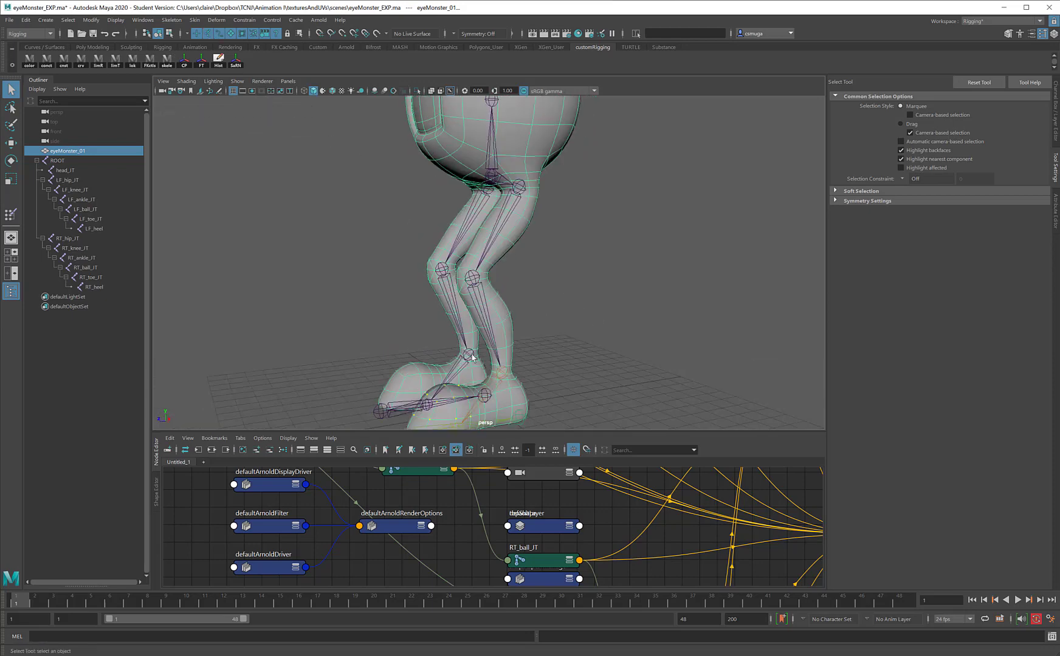
{"action": "middle_click_drag", "start_coordinate": [496, 390], "coordinate": [533, 342], "text": "alt"}
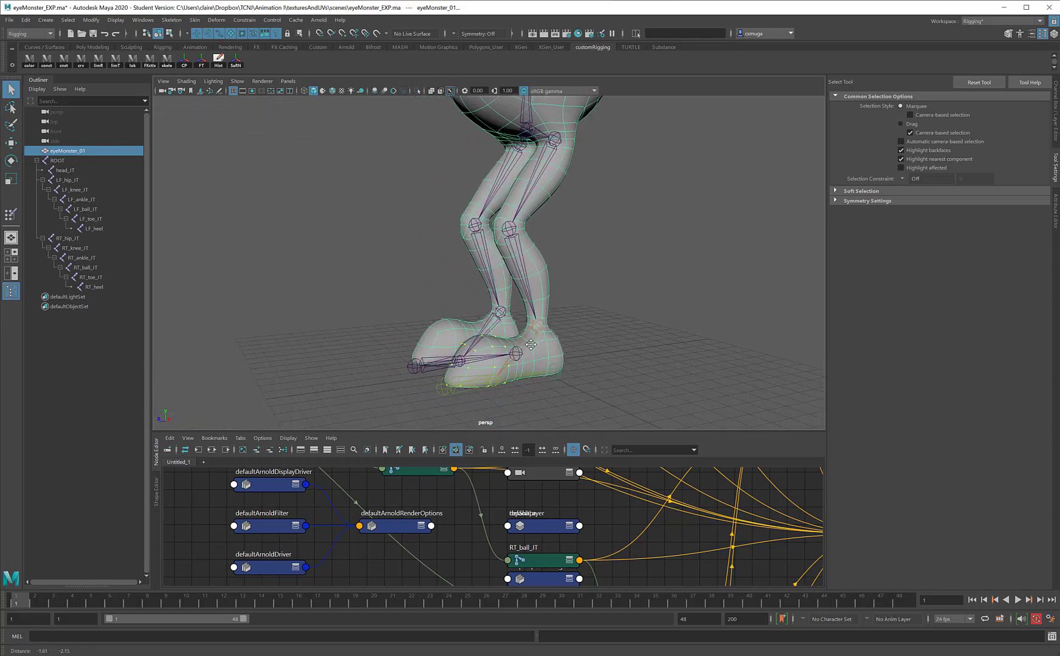
{"action": "left_click", "coordinate": [498, 382]}
{"action": "key", "text": "e"}
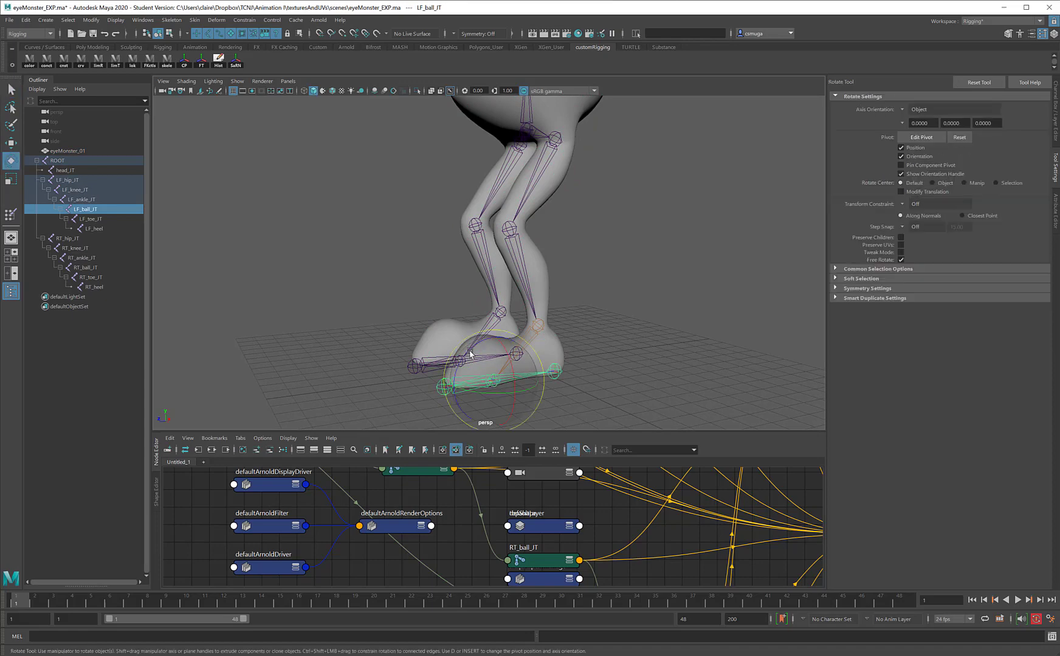
{"action": "left_click_drag", "start_coordinate": [471, 354], "coordinate": [454, 372]}
{"action": "key", "text": "ctrl+z"}
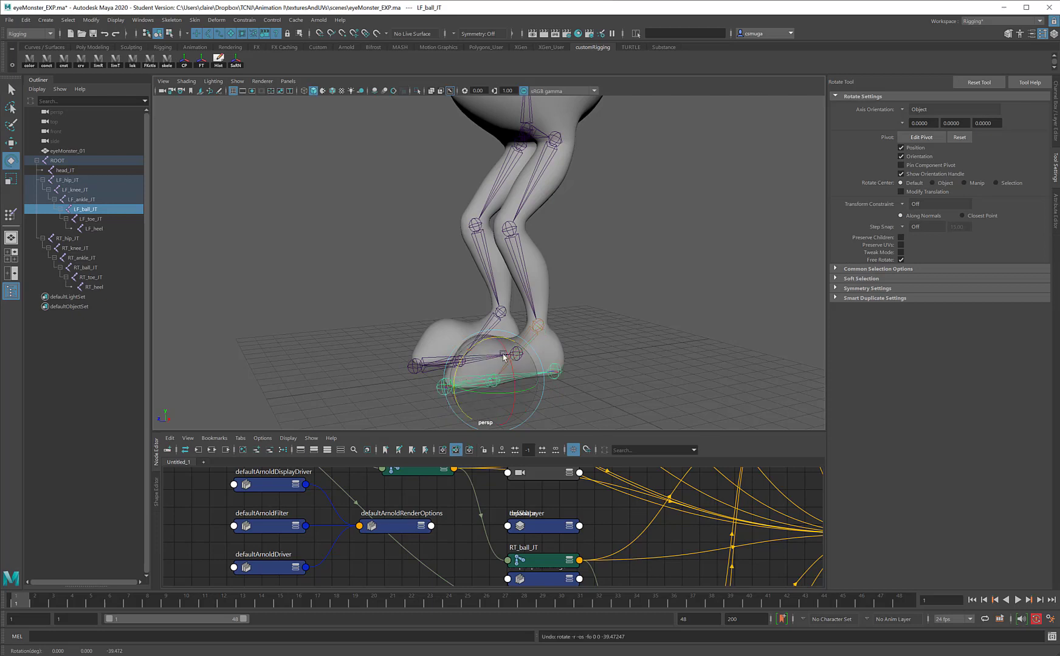
{"action": "key", "text": "Up"}
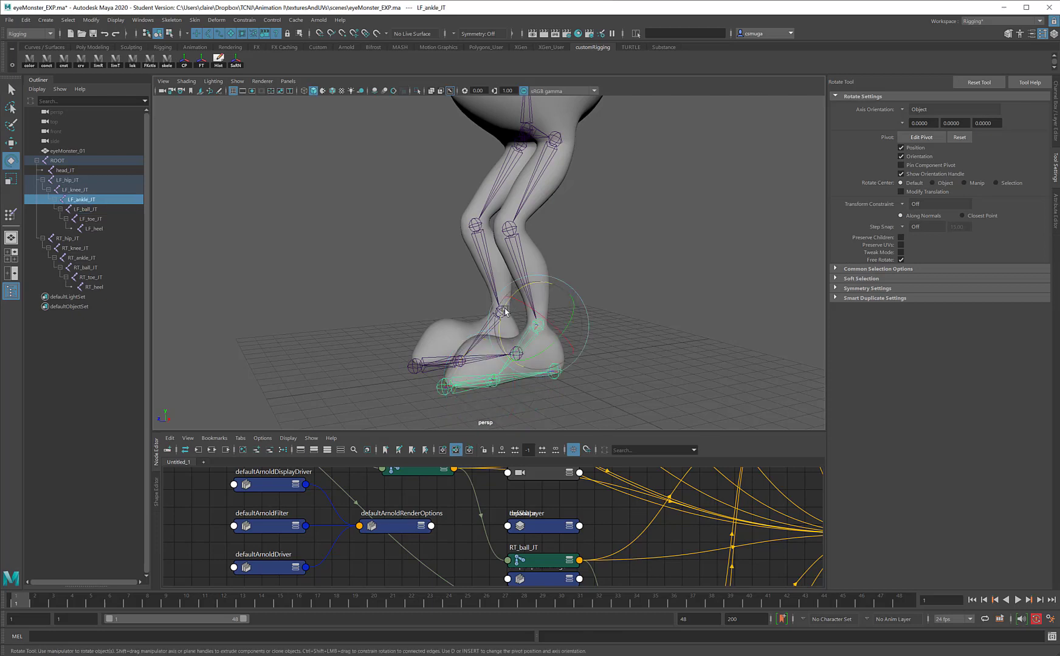
{"action": "mouse_move", "coordinate": [504, 311]}
{"action": "left_mouse_down"}
{"action": "mouse_move", "coordinate": [500, 280]}
{"action": "mouse_move", "coordinate": [495, 300]}
{"action": "left_mouse_up"}
{"action": "key", "text": "ctrl+z"}
Test the left leg's deformation by rotating the left knee and hip joints, undoing each rotation.
{"action": "left_click", "coordinate": [510, 228]}
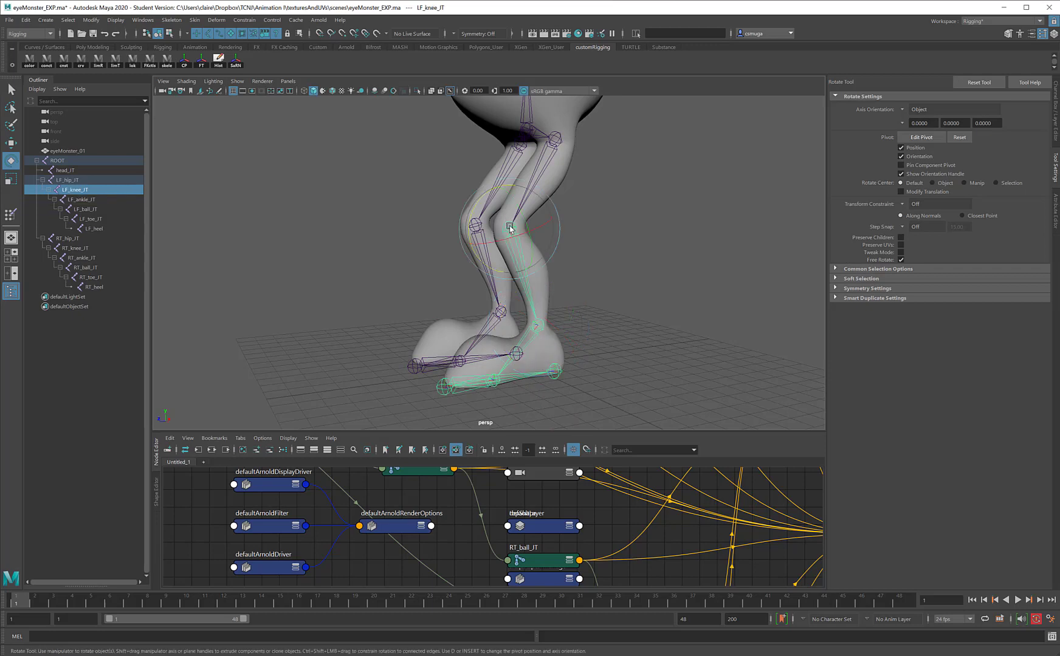
{"action": "left_click_drag", "start_coordinate": [478, 203], "coordinate": [499, 85]}
{"action": "key", "text": "ctrl+z"}
{"action": "left_click", "coordinate": [553, 137]}
{"action": "middle_click_drag", "start_coordinate": [614, 199], "coordinate": [613, 292], "text": "alt"}
{"action": "key", "text": "ctrl+z"}
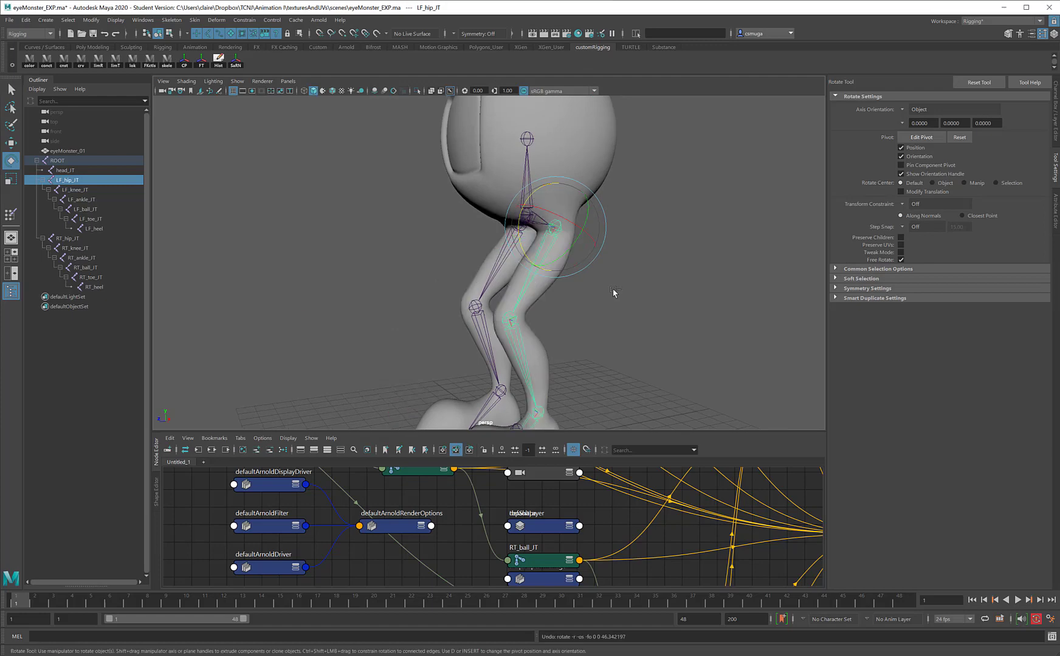
Bend the right knee joint to check how the unedited right leg deforms, and undo the rotation.
{"action": "left_click_drag", "start_coordinate": [609, 293], "coordinate": [514, 336], "text": "alt"}
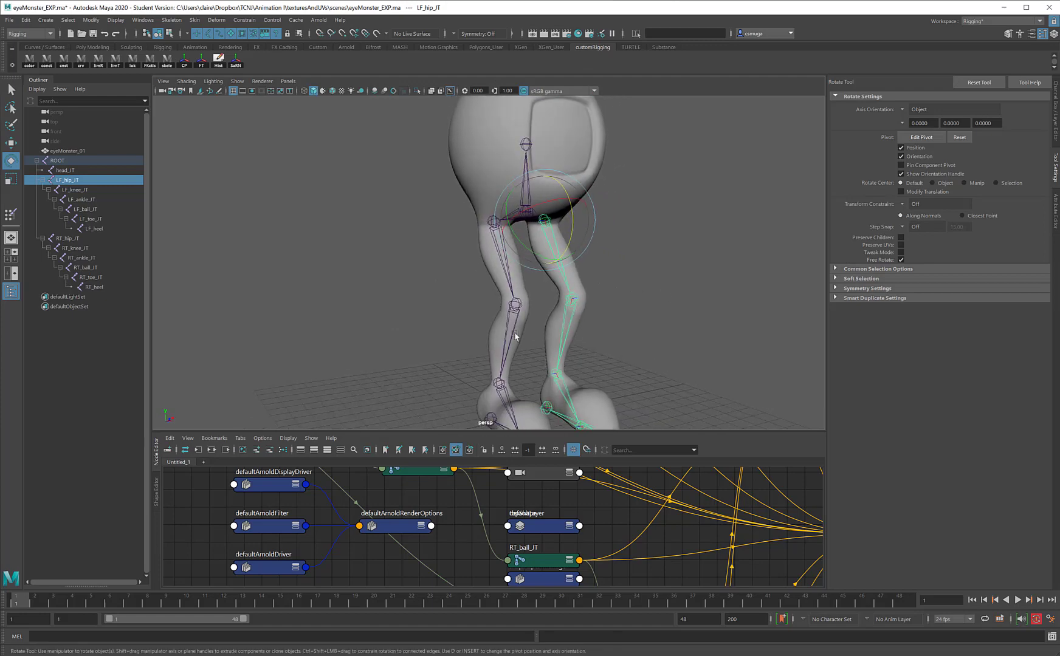
{"action": "left_click", "coordinate": [516, 301]}
{"action": "middle_click_drag", "start_coordinate": [531, 334], "coordinate": [546, 243], "text": "alt"}
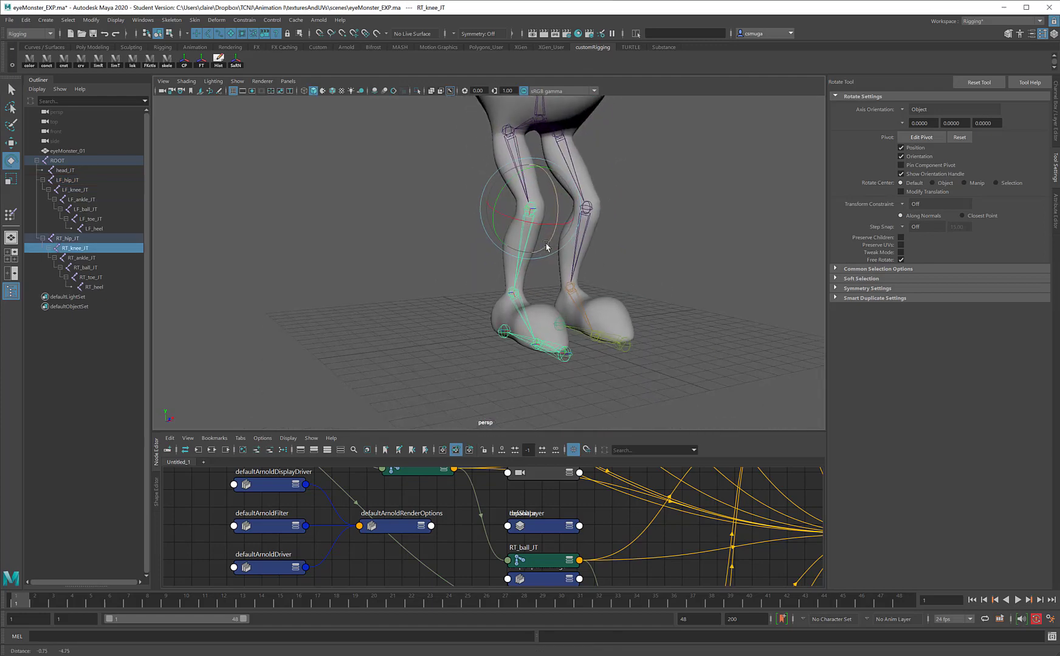
{"action": "left_click_drag", "start_coordinate": [555, 192], "coordinate": [533, 257]}
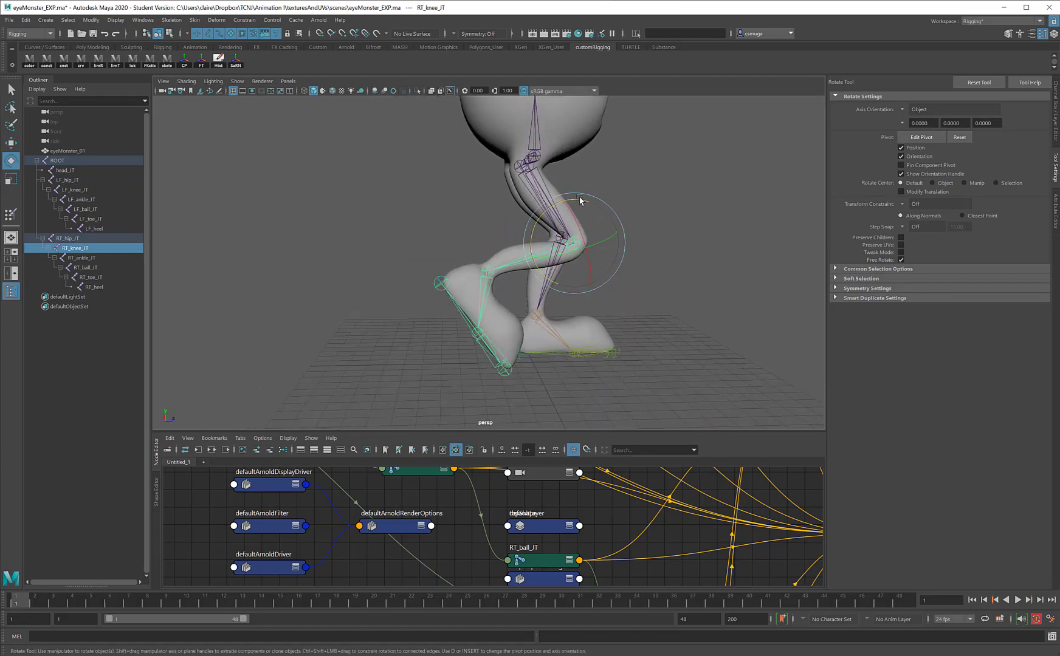
{"action": "left_click_drag", "start_coordinate": [580, 201], "coordinate": [601, 214]}
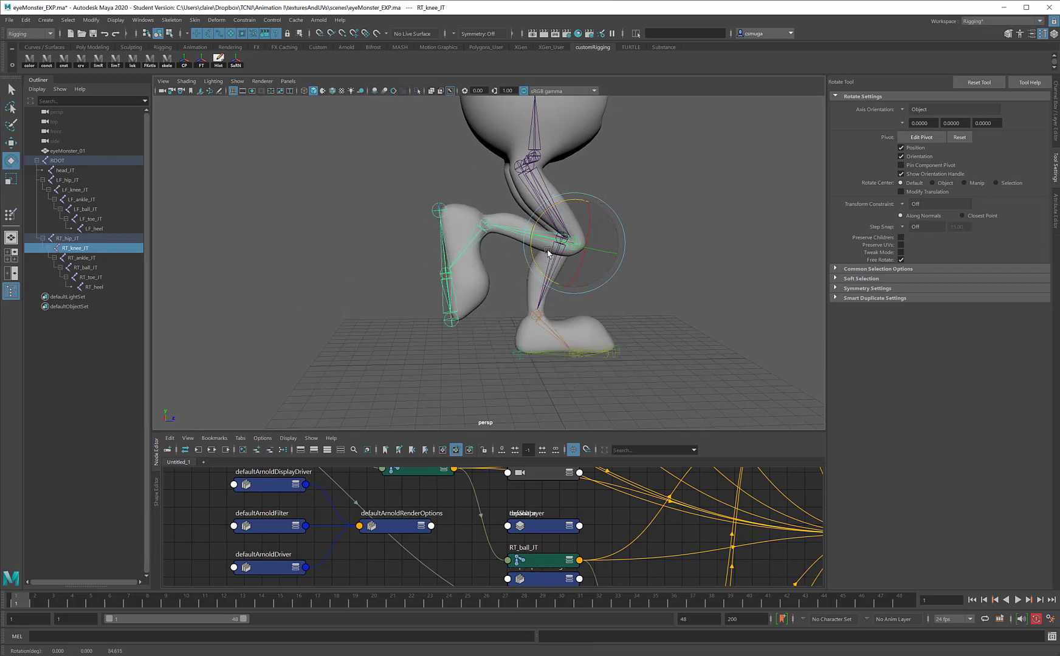
{"action": "key", "text": "ctrl+z"}
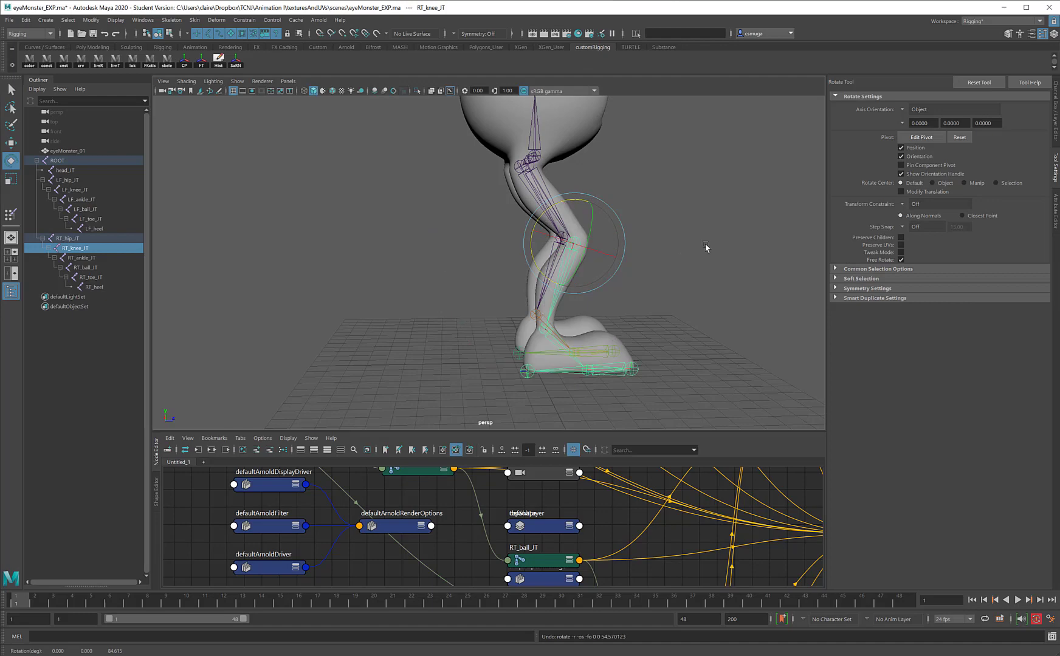
Bend the left knee joint again to compare its deformation with the right knee, and undo the rotation.
{"action": "left_click_drag", "start_coordinate": [706, 247], "coordinate": [591, 256], "text": "alt"}
{"action": "left_click", "coordinate": [607, 266]}
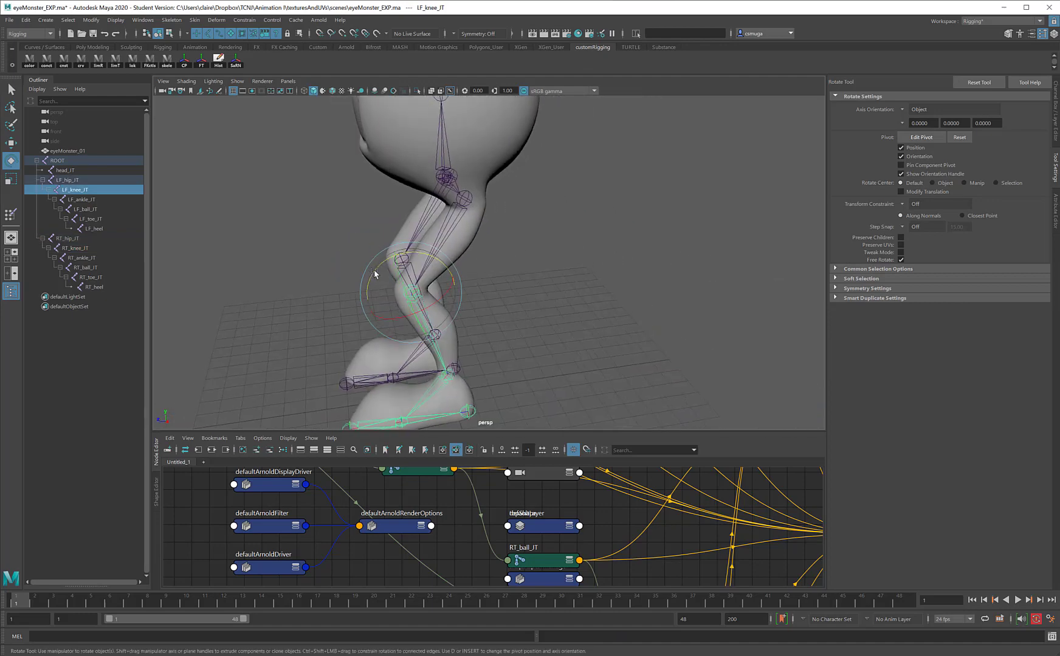
{"action": "left_click_drag", "start_coordinate": [374, 274], "coordinate": [525, 310]}
{"action": "key", "text": "ctrl+z"}
Mirror the monster mesh's skin weights across YZ, positive to negative, using Closest point on surface and Closest joint.
{"action": "left_click_drag", "start_coordinate": [629, 279], "coordinate": [634, 196], "text": "alt"}
{"action": "left_click", "coordinate": [631, 179]}
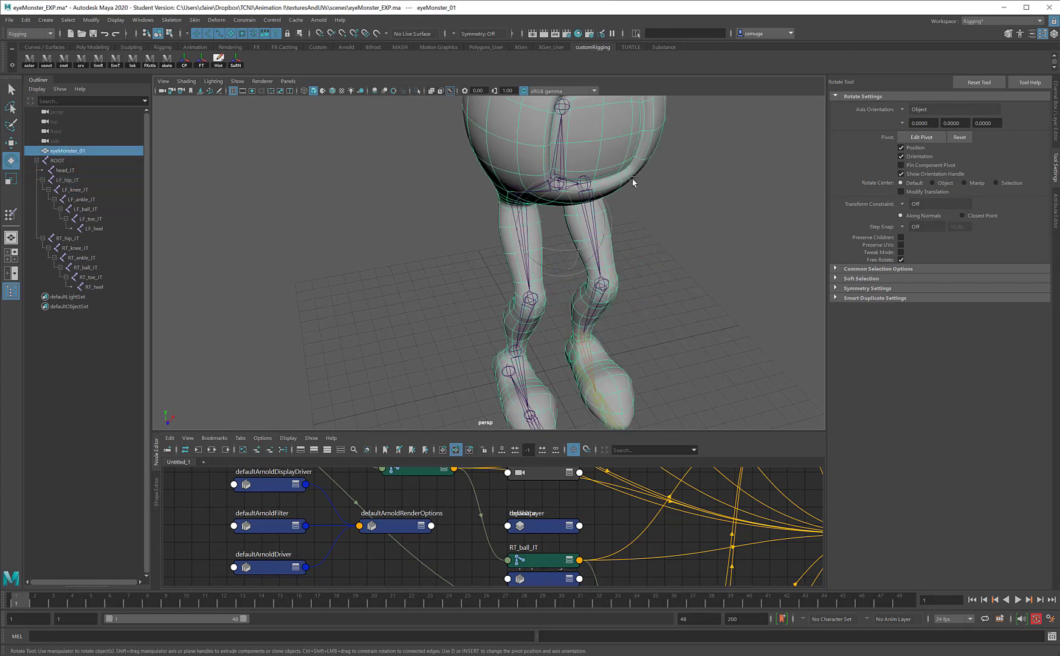
{"action": "left_click", "coordinate": [195, 20]}
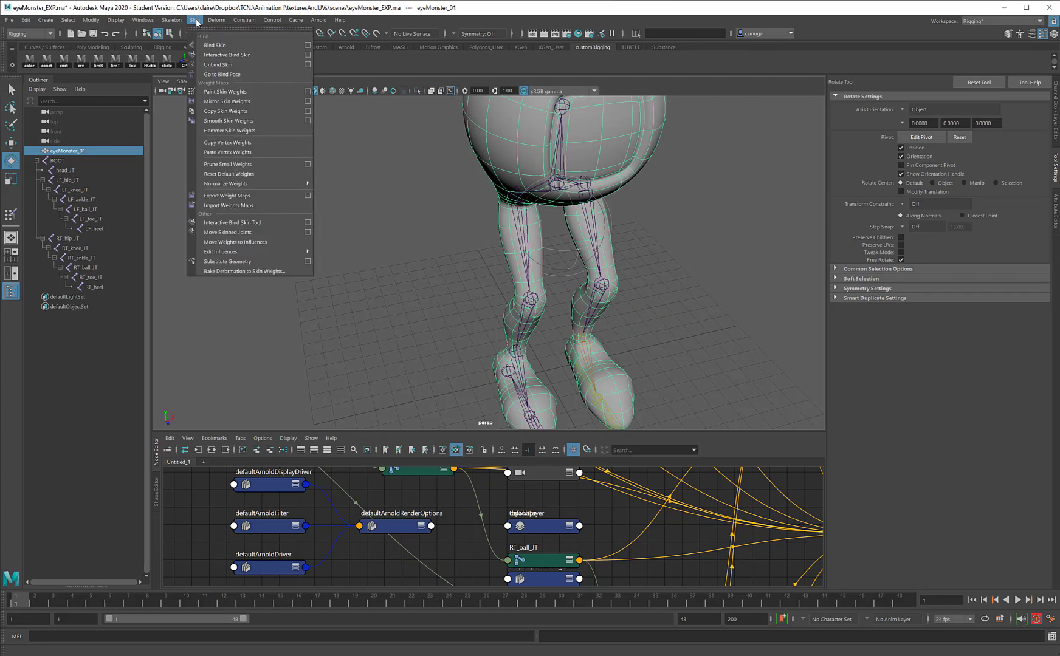
{"action": "left_click", "coordinate": [201, 45]}
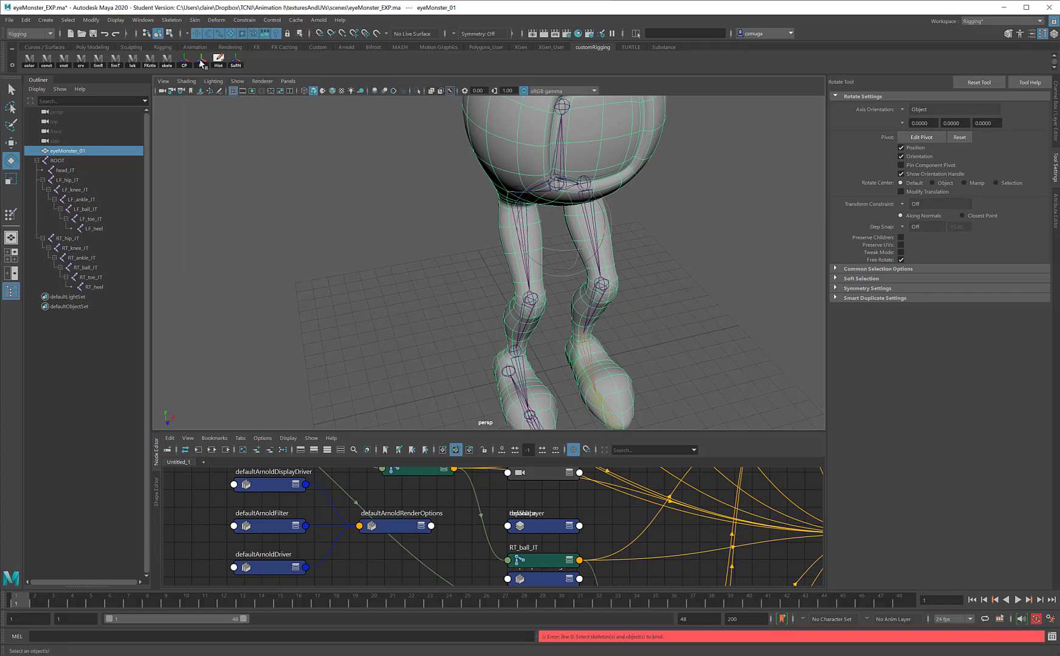
{"action": "left_click", "coordinate": [195, 20]}
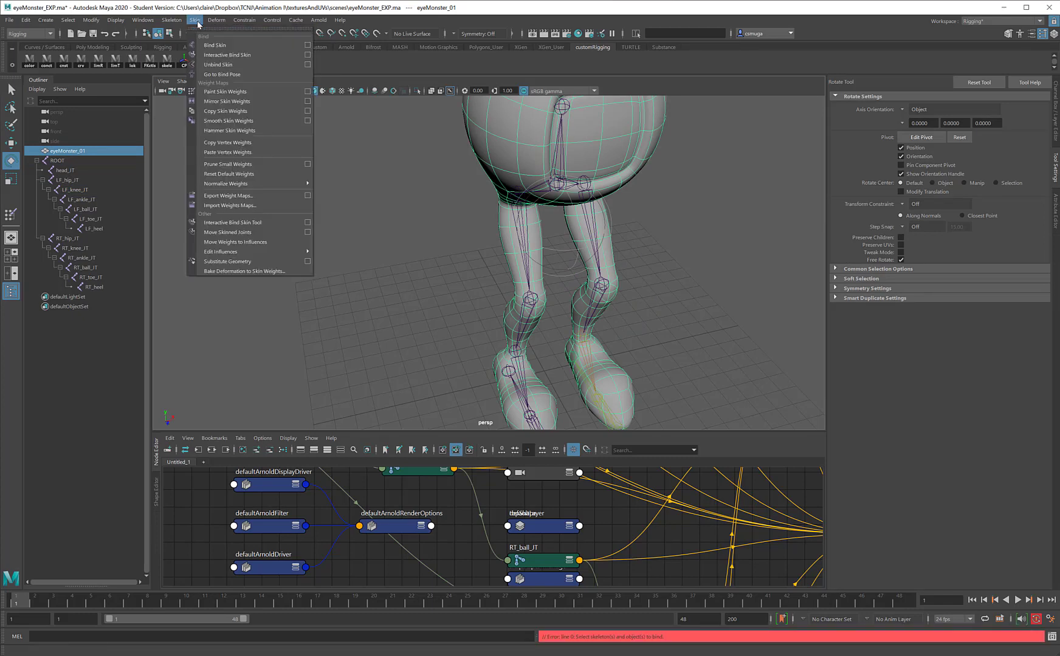
{"action": "left_click", "coordinate": [307, 102]}
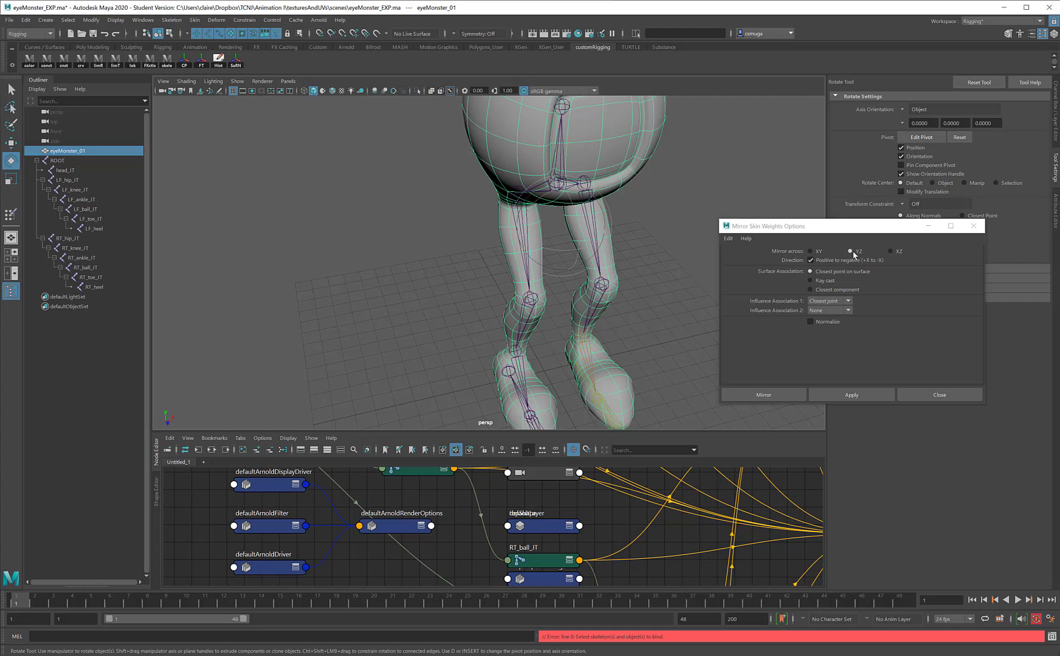
{"action": "left_click_drag", "start_coordinate": [681, 283], "coordinate": [619, 270], "text": "alt"}
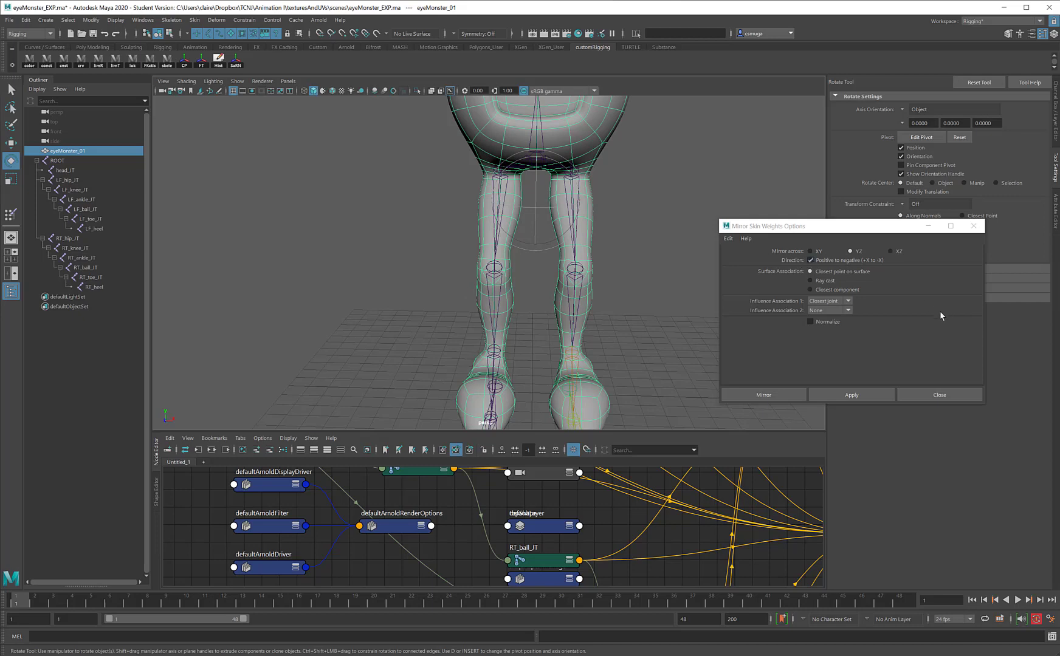
{"action": "left_click", "coordinate": [855, 394]}
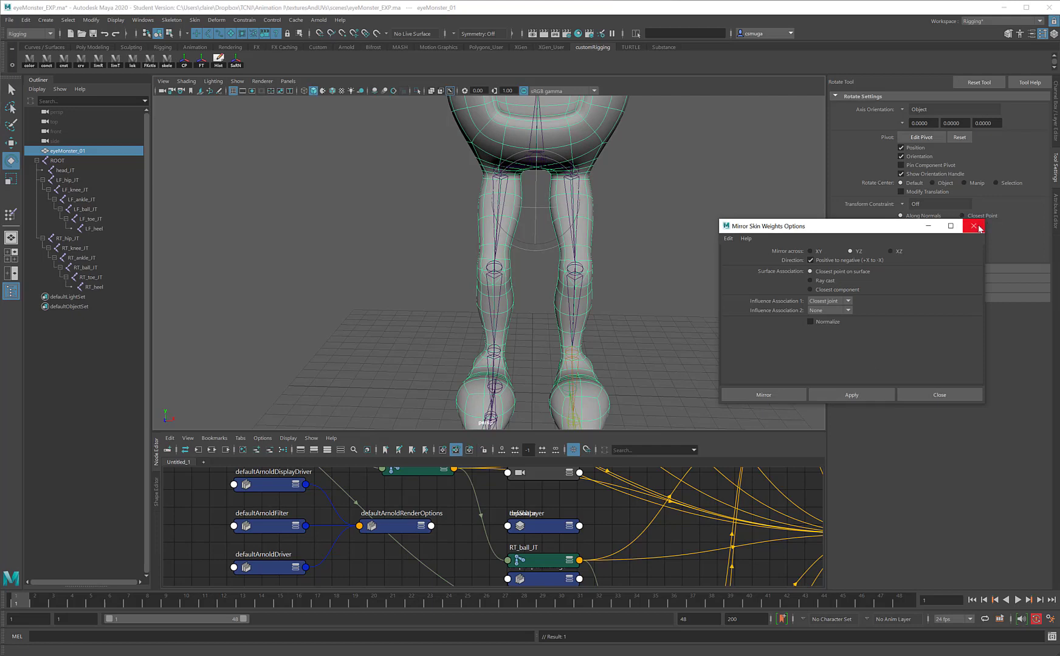
{"action": "left_click", "coordinate": [973, 226]}
Activate the Paint Skin Weights Tool on the mesh and examine the mirrored weights for RT_ball_JT, RT_ankle_JT and RT_knee_JT.
{"action": "right_click", "coordinate": [591, 137]}
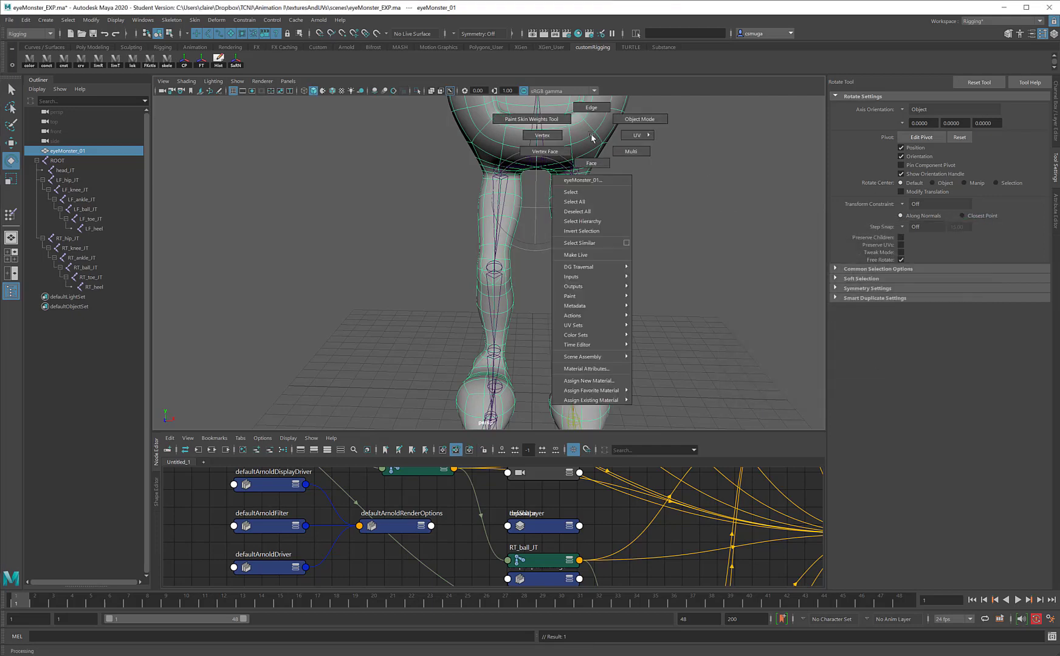
{"action": "left_click", "coordinate": [557, 120]}
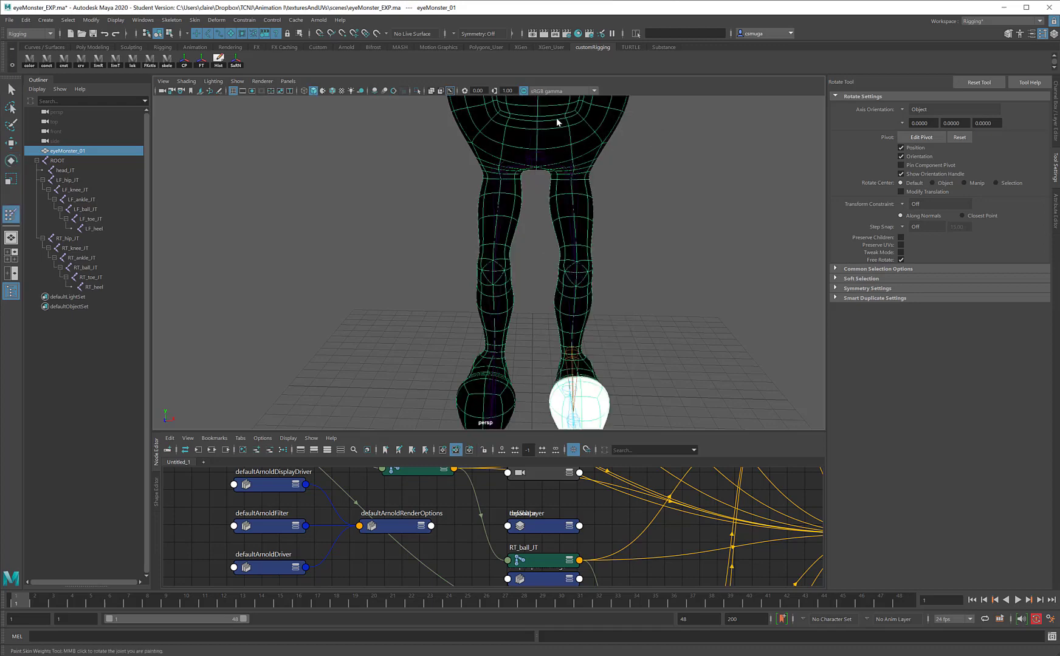
{"action": "scroll", "coordinate": [919, 222], "scroll_direction": "down", "scroll_amount": 1}
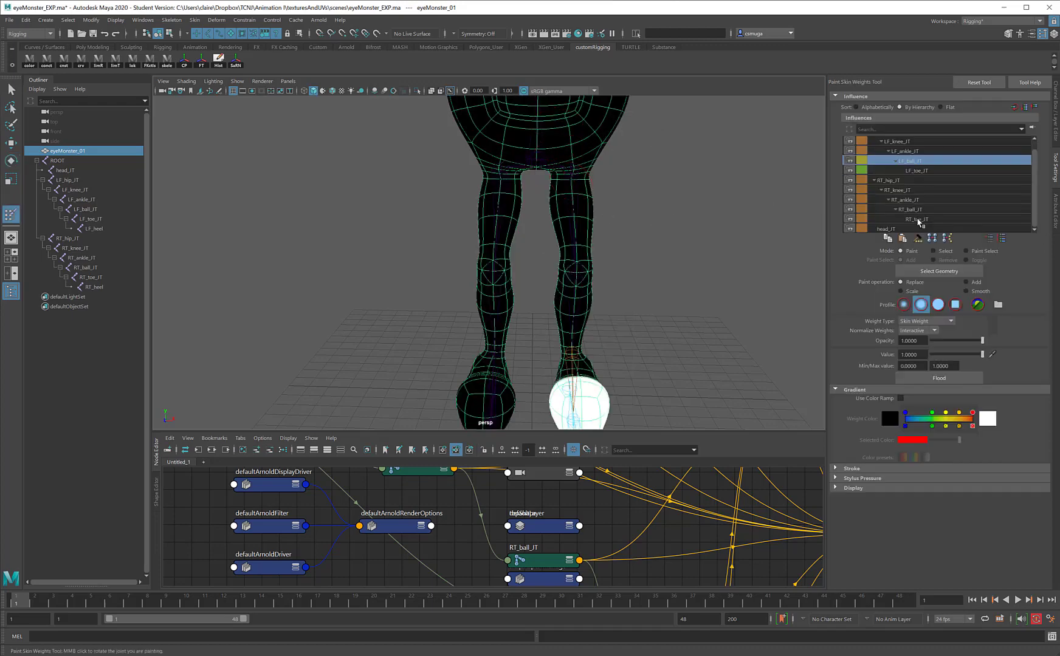
{"action": "left_click", "coordinate": [915, 211]}
{"action": "middle_click_drag", "start_coordinate": [569, 304], "coordinate": [608, 228], "text": "alt"}
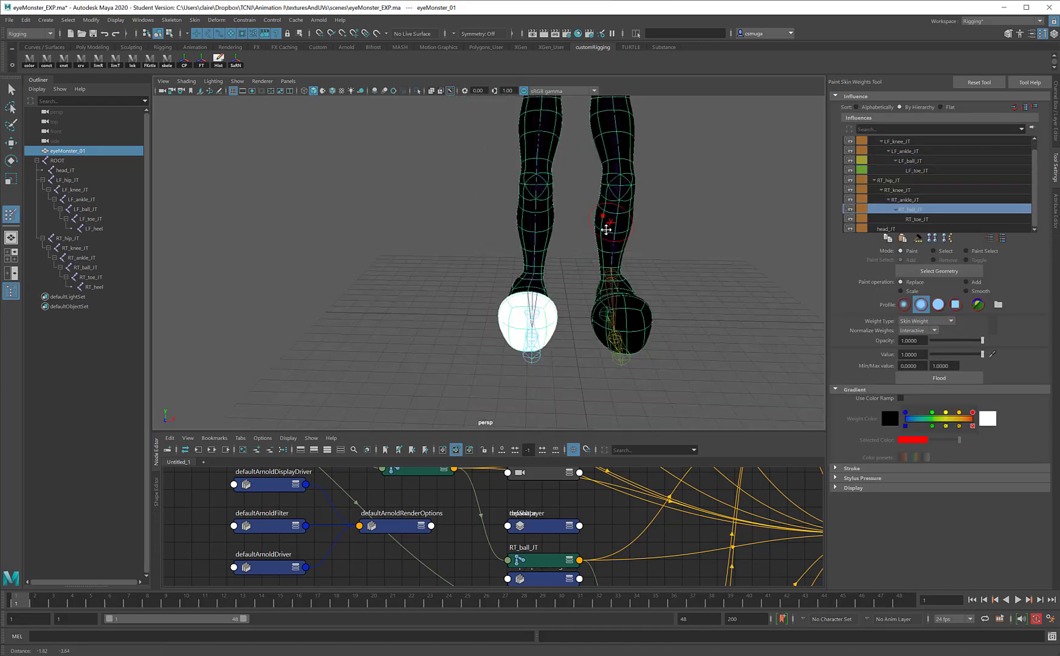
{"action": "left_click_drag", "start_coordinate": [608, 228], "coordinate": [626, 258], "text": "alt"}
{"action": "middle_click_drag", "start_coordinate": [620, 261], "coordinate": [598, 286], "text": "alt"}
{"action": "left_click_drag", "start_coordinate": [597, 286], "coordinate": [616, 305], "text": "alt"}
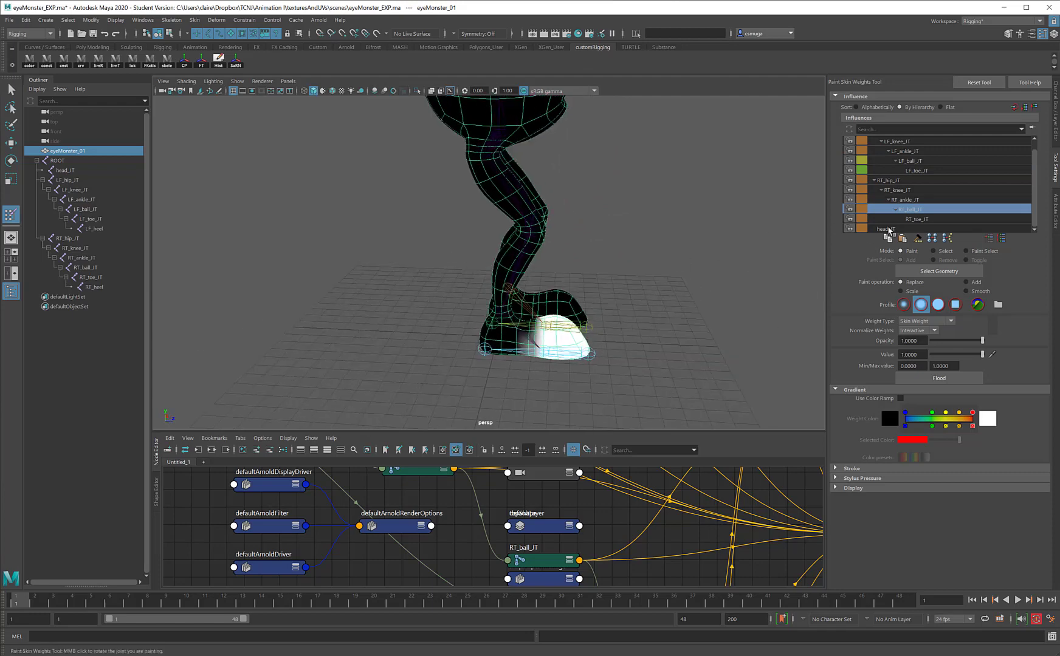
{"action": "left_click", "coordinate": [902, 201]}
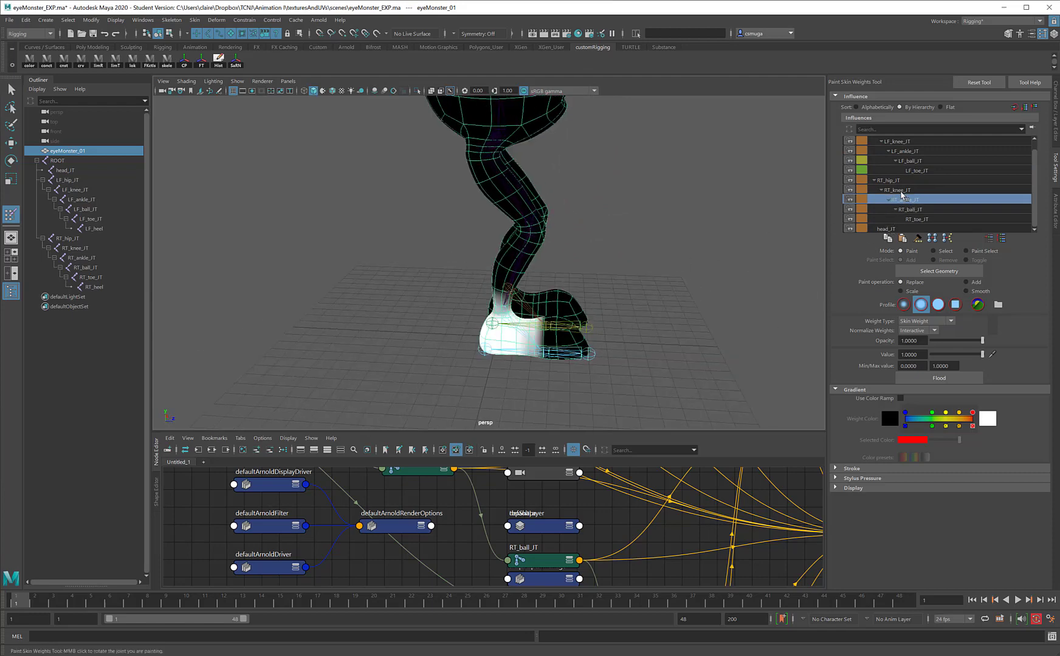
{"action": "left_click", "coordinate": [902, 190]}
Paint a Replace weight of 0 for RT_hip_JT over the left hip area to remove the stray influence.
{"action": "left_click", "coordinate": [894, 181]}
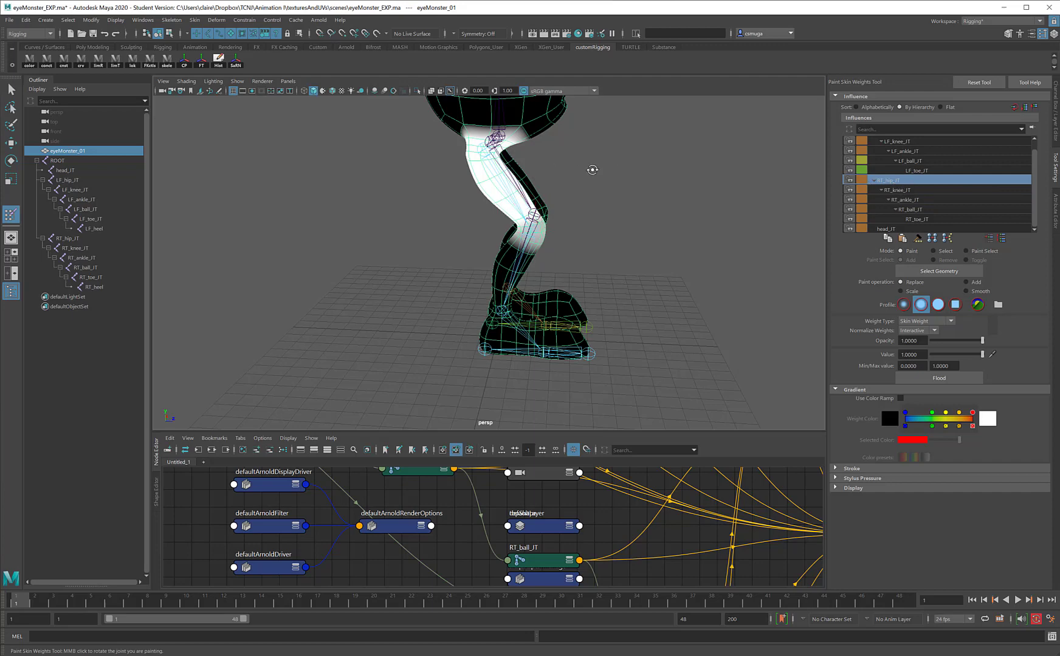
{"action": "left_click_drag", "start_coordinate": [592, 170], "coordinate": [512, 175], "text": "alt"}
{"action": "middle_click_drag", "start_coordinate": [512, 175], "coordinate": [512, 243], "text": "alt"}
{"action": "mouse_move", "coordinate": [511, 243]}
{"action": "left_mouse_down", "text": "alt"}
{"action": "mouse_move", "coordinate": [549, 210]}
{"action": "mouse_move", "coordinate": [594, 230]}
{"action": "left_mouse_up", "text": "alt"}
{"action": "middle_click_drag", "start_coordinate": [556, 203], "coordinate": [547, 243], "text": "alt"}
{"action": "right_click_drag", "start_coordinate": [548, 242], "coordinate": [821, 243], "text": "alt"}
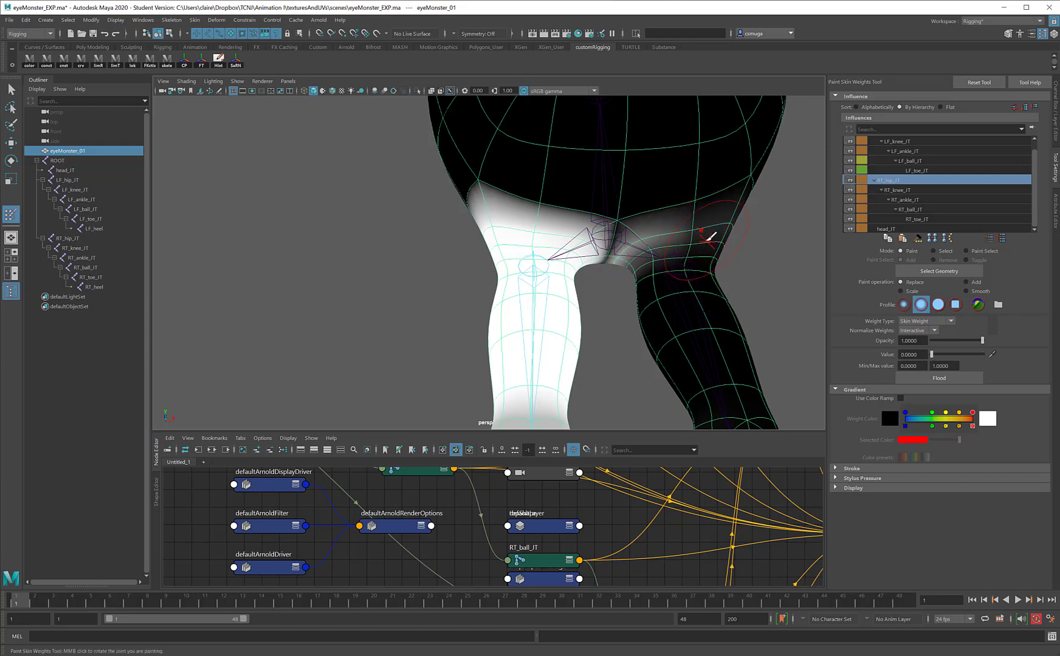
{"action": "mouse_move", "coordinate": [703, 230]}
{"action": "left_mouse_down"}
{"action": "mouse_move", "coordinate": [734, 216]}
{"action": "mouse_move", "coordinate": [655, 237]}
{"action": "mouse_move", "coordinate": [686, 225]}
{"action": "mouse_move", "coordinate": [644, 253]}
{"action": "mouse_move", "coordinate": [619, 248]}
{"action": "mouse_move", "coordinate": [610, 232]}
{"action": "mouse_move", "coordinate": [601, 241]}
{"action": "mouse_move", "coordinate": [495, 240]}
{"action": "mouse_move", "coordinate": [486, 226]}
{"action": "left_mouse_up"}
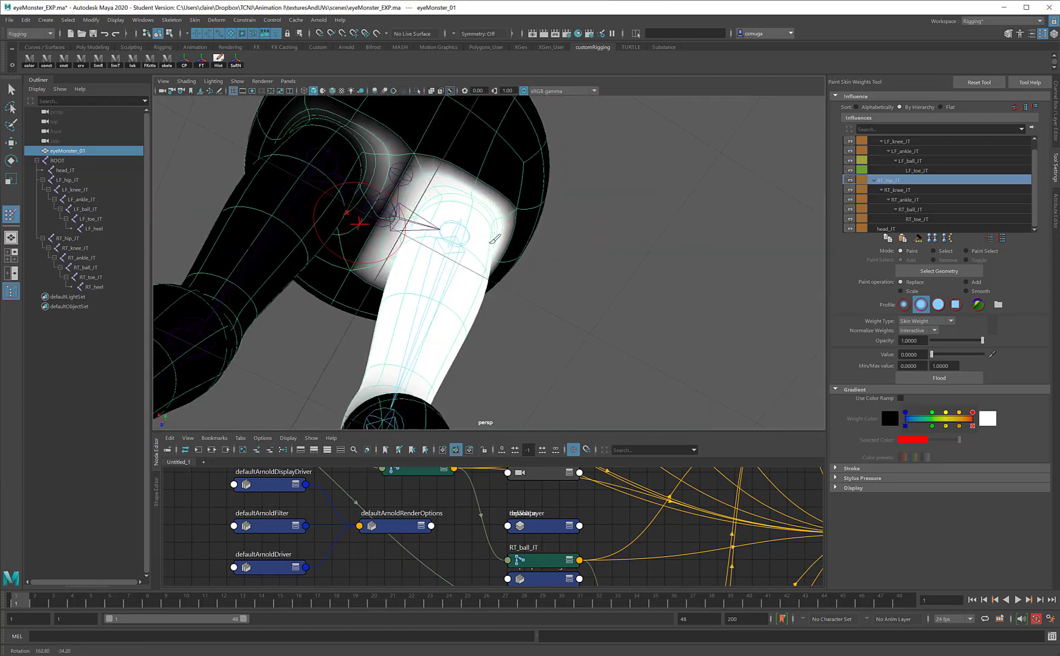
{"action": "middle_click_drag", "start_coordinate": [607, 240], "coordinate": [633, 267], "text": "alt"}
{"action": "left_click_drag", "start_coordinate": [633, 267], "coordinate": [662, 299], "text": "alt"}
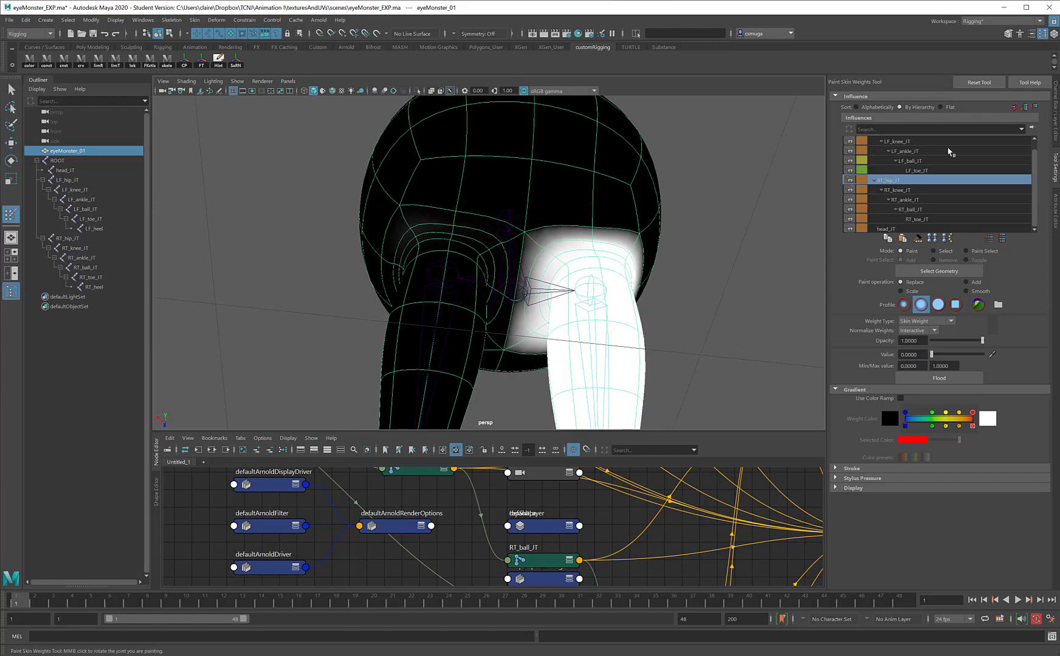
Paint a Replace weight of 0 for LF_hip_JT over the right hip area to remove the stray influence.
{"action": "scroll", "coordinate": [912, 172], "scroll_direction": "up", "scroll_amount": 1}
{"action": "left_click", "coordinate": [896, 142]}
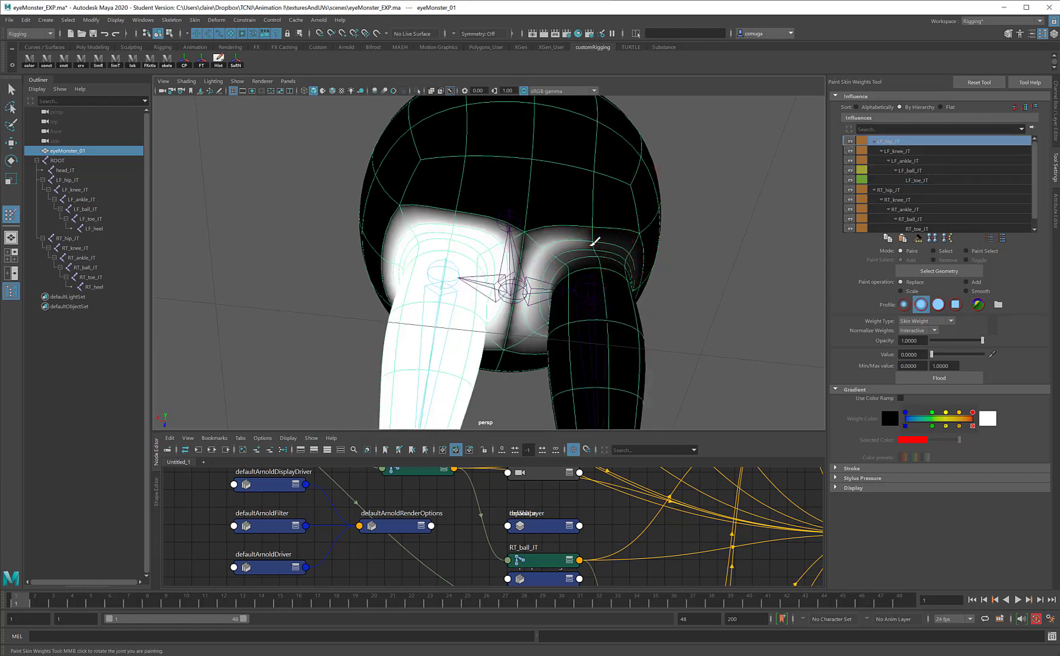
{"action": "mouse_move", "coordinate": [596, 236]}
{"action": "left_mouse_down"}
{"action": "mouse_move", "coordinate": [559, 239]}
{"action": "mouse_move", "coordinate": [578, 233]}
{"action": "left_mouse_up"}
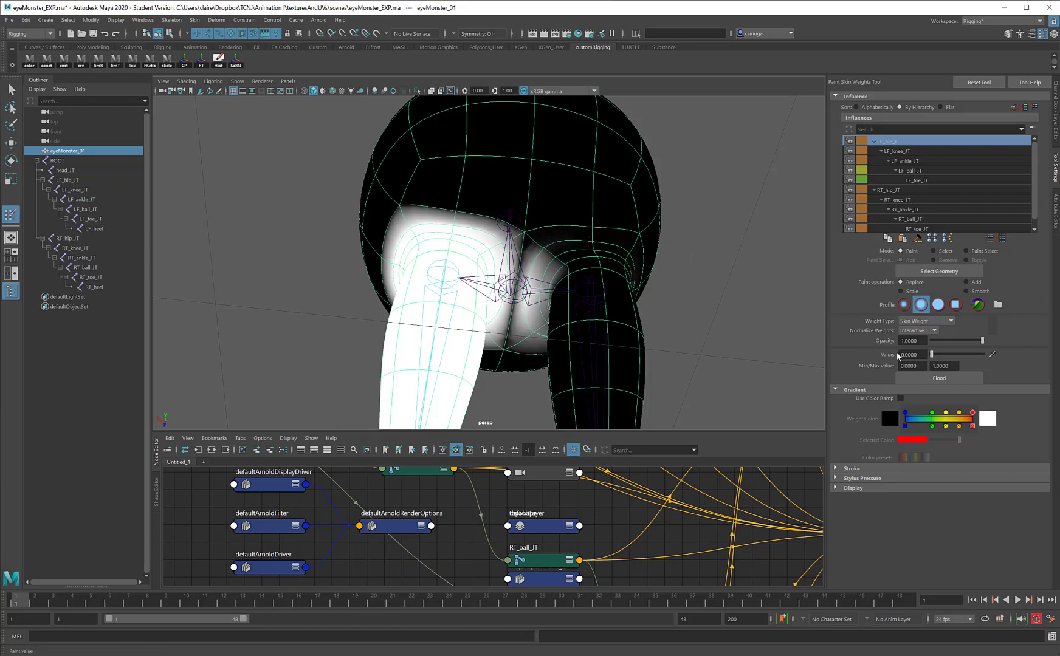
{"action": "mouse_move", "coordinate": [557, 246]}
{"action": "left_mouse_down"}
{"action": "mouse_move", "coordinate": [558, 234]}
{"action": "mouse_move", "coordinate": [549, 327]}
{"action": "mouse_move", "coordinate": [544, 272]}
{"action": "mouse_move", "coordinate": [546, 305]}
{"action": "mouse_move", "coordinate": [571, 269]}
{"action": "mouse_move", "coordinate": [575, 301]}
{"action": "mouse_move", "coordinate": [714, 296]}
{"action": "left_mouse_up"}
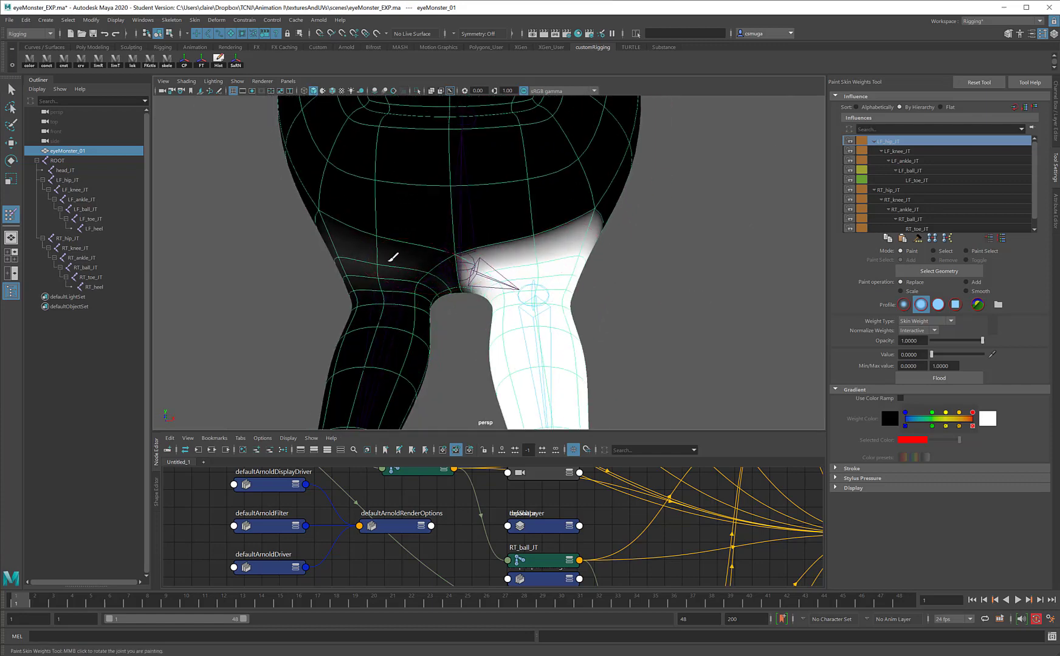
{"action": "right_click_drag", "start_coordinate": [500, 220], "coordinate": [280, 158], "text": "alt"}
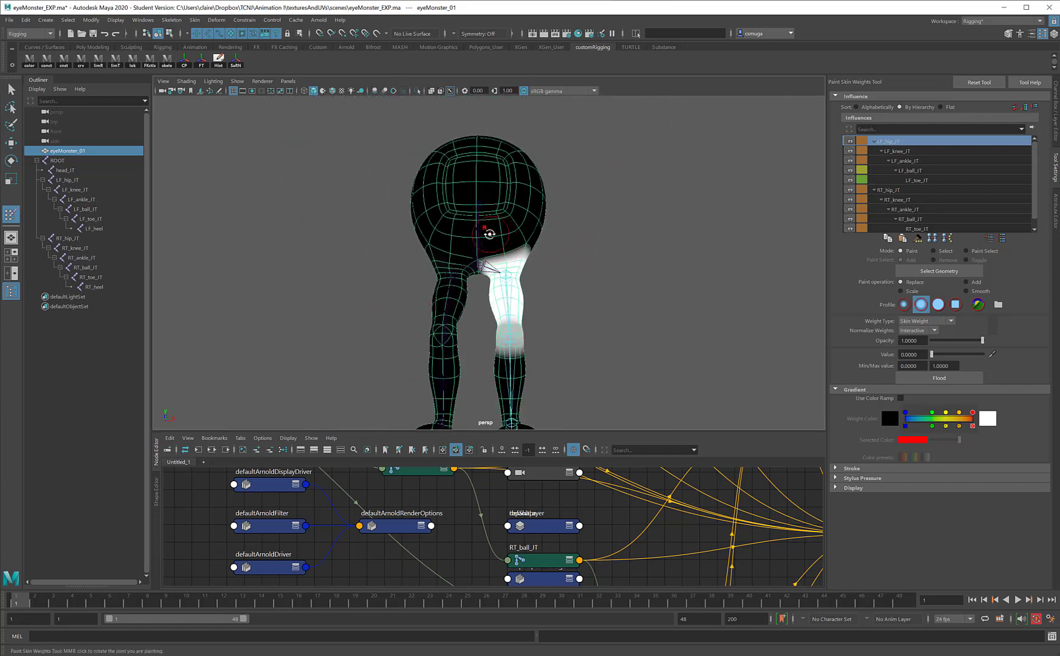
{"action": "left_click_drag", "start_coordinate": [484, 229], "coordinate": [428, 244], "text": "alt"}
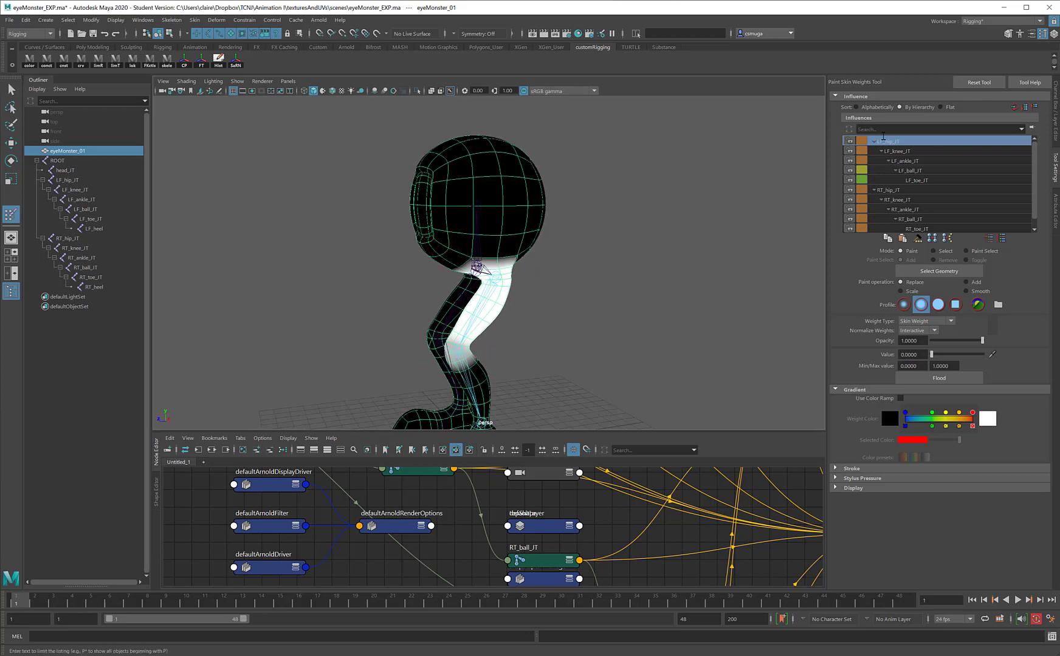
Set the paint operation to Smooth for head_JT, blend its weights where the body meets the left leg, and undo the last change.
{"action": "scroll", "coordinate": [956, 177], "scroll_direction": "down", "scroll_amount": 1}
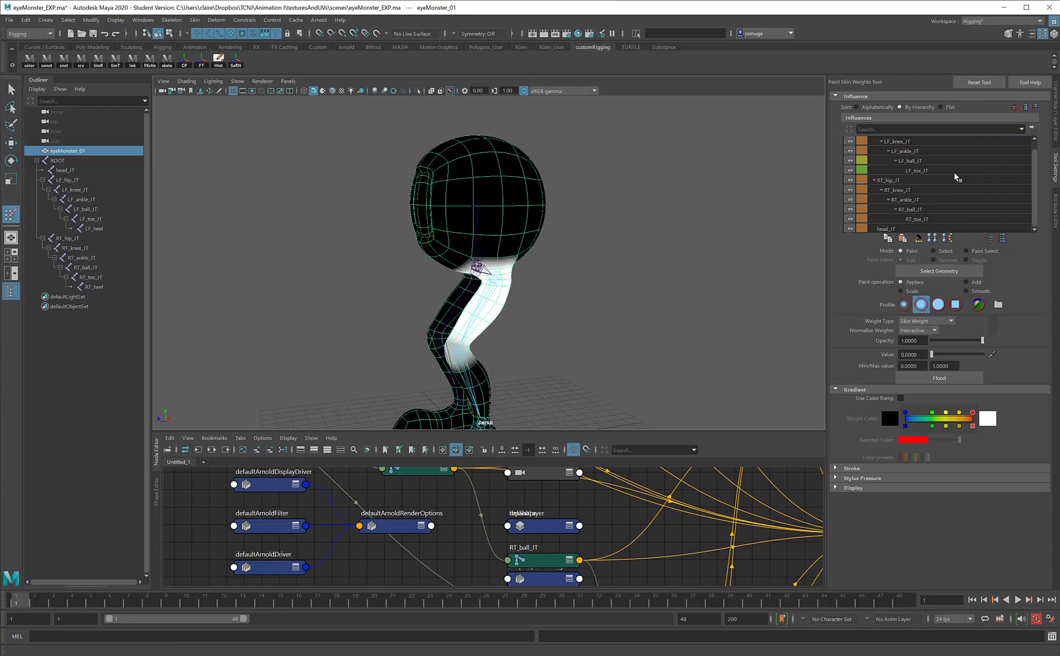
{"action": "left_click", "coordinate": [893, 229]}
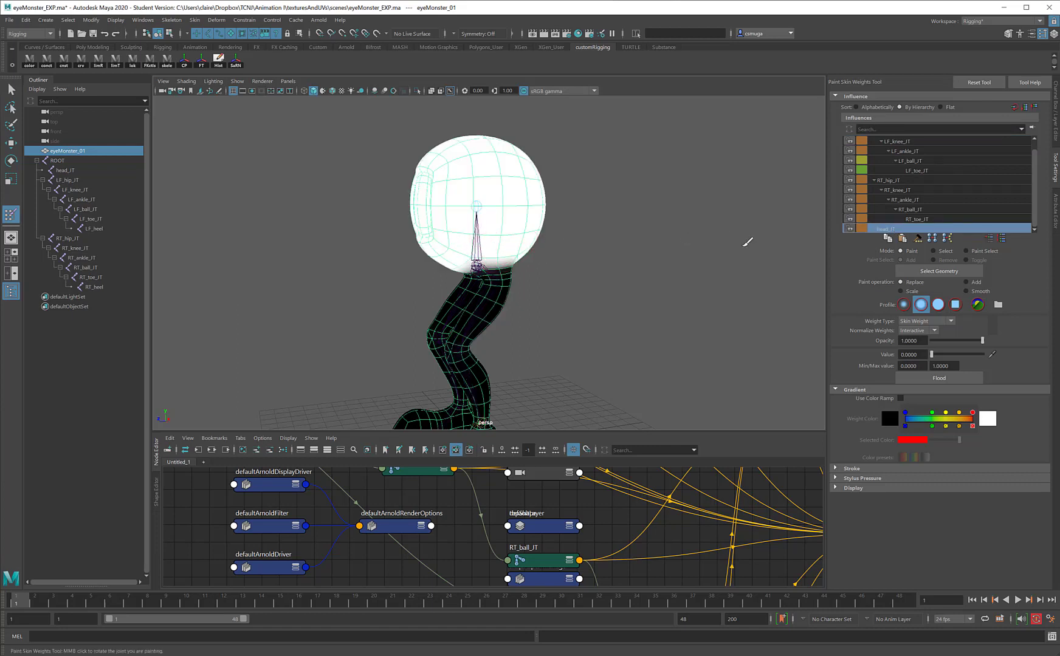
{"action": "left_click", "coordinate": [965, 292]}
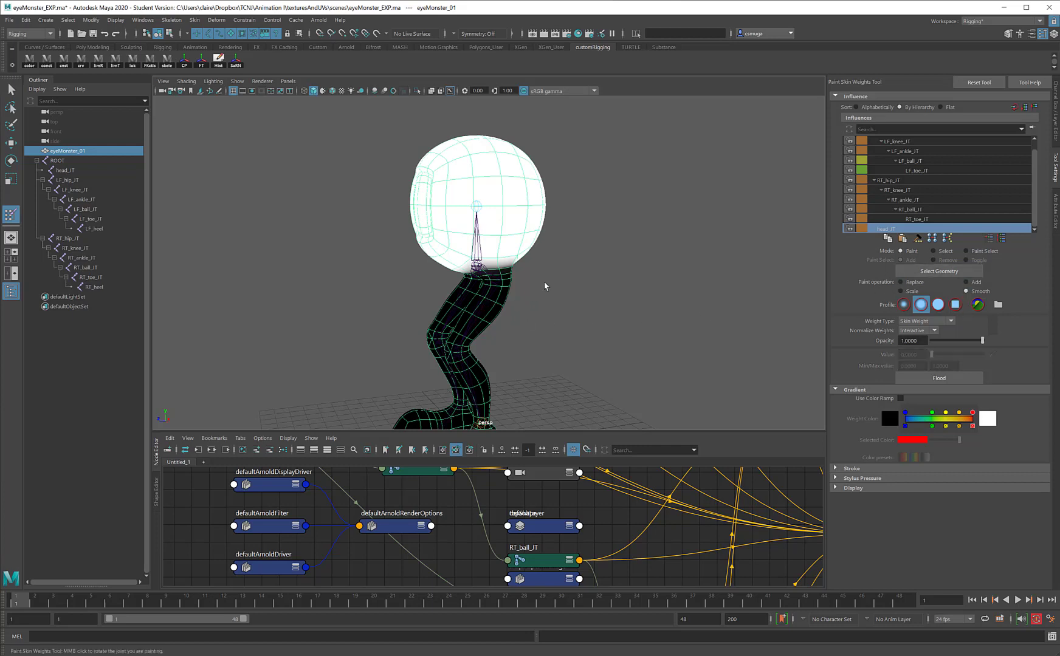
{"action": "right_click_drag", "start_coordinate": [544, 286], "coordinate": [756, 276], "text": "alt"}
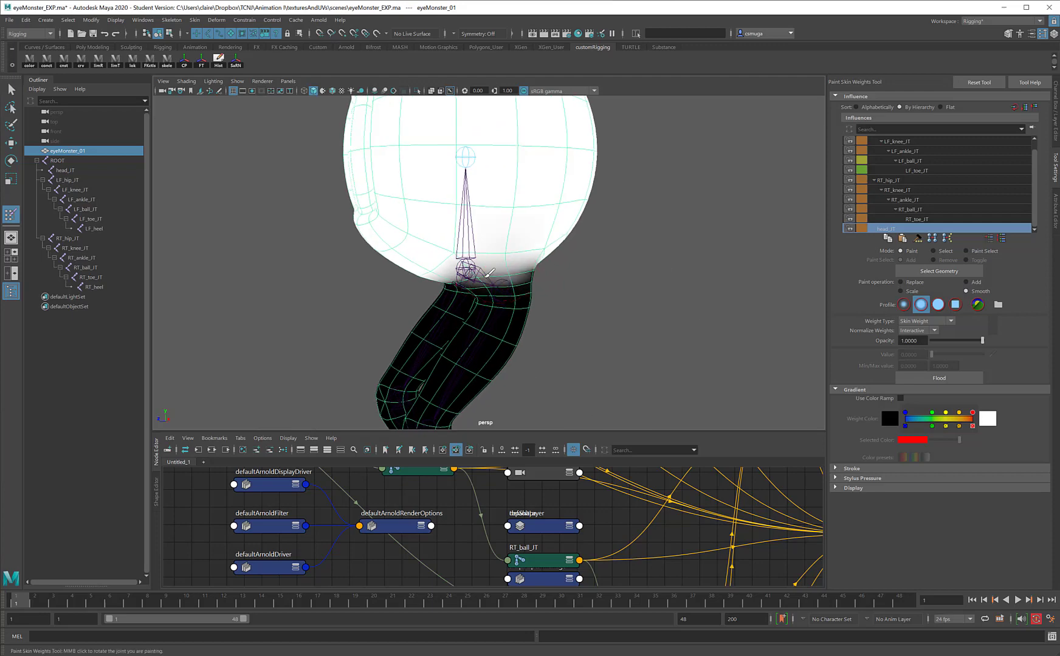
{"action": "mouse_move", "coordinate": [535, 272]}
{"action": "left_mouse_down", "text": "alt"}
{"action": "mouse_move", "coordinate": [426, 250]}
{"action": "mouse_move", "coordinate": [550, 268]}
{"action": "left_mouse_up", "text": "alt"}
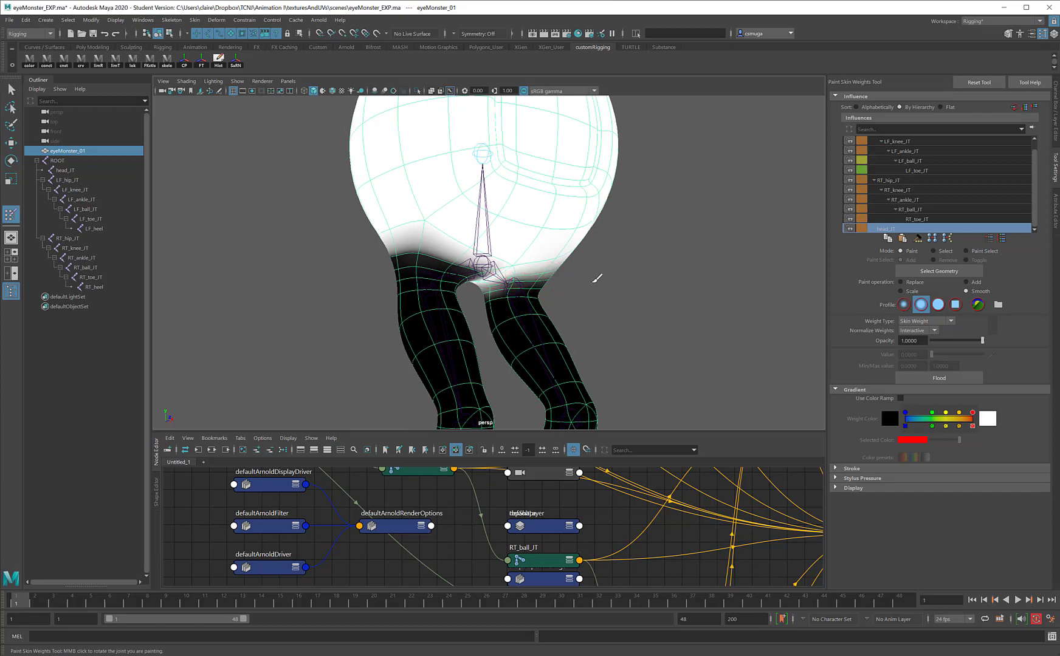
{"action": "left_click_drag", "start_coordinate": [547, 280], "coordinate": [471, 270], "text": "alt"}
{"action": "key", "text": "ctrl+z"}
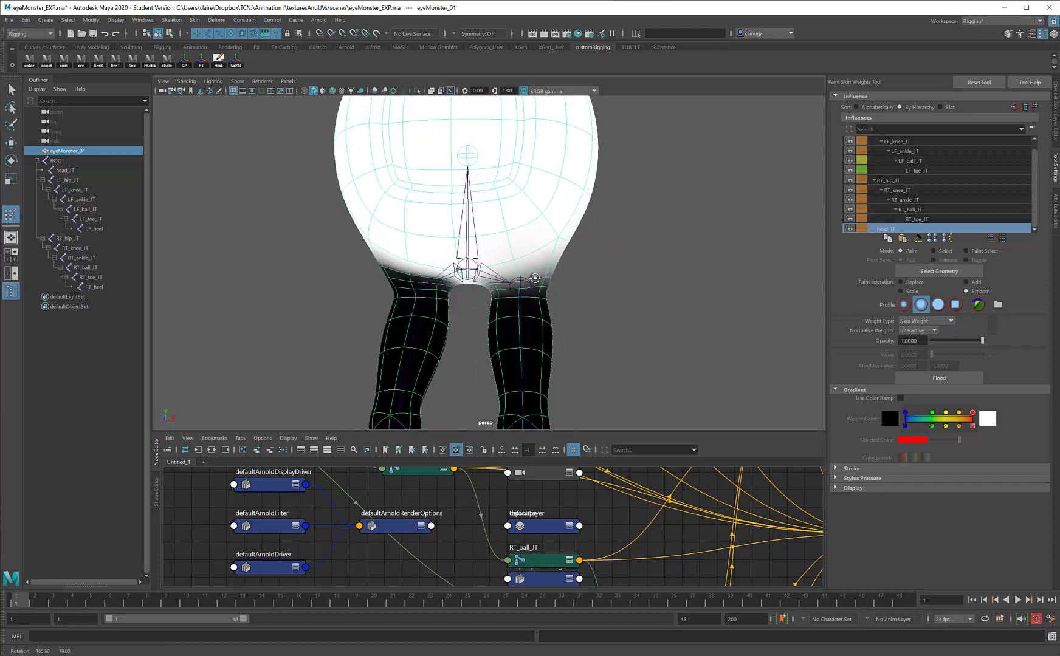
Mirror the monster mesh's skin weights again across YZ, positive to negative, using Closest point on surface and Closest joint.
{"action": "key", "text": "q"}
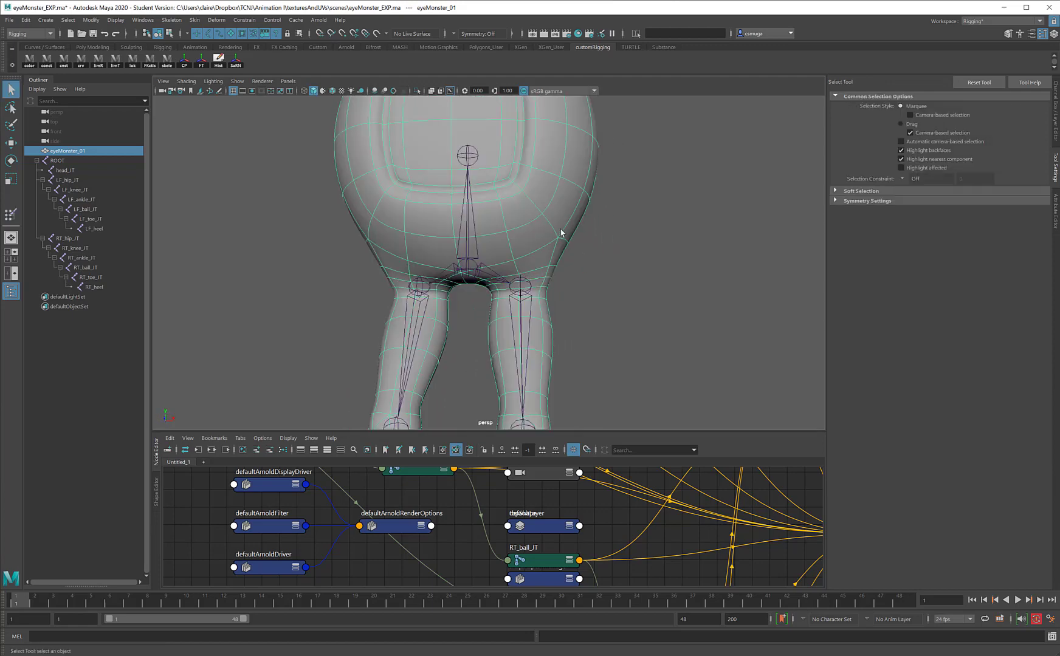
{"action": "left_click", "coordinate": [195, 20]}
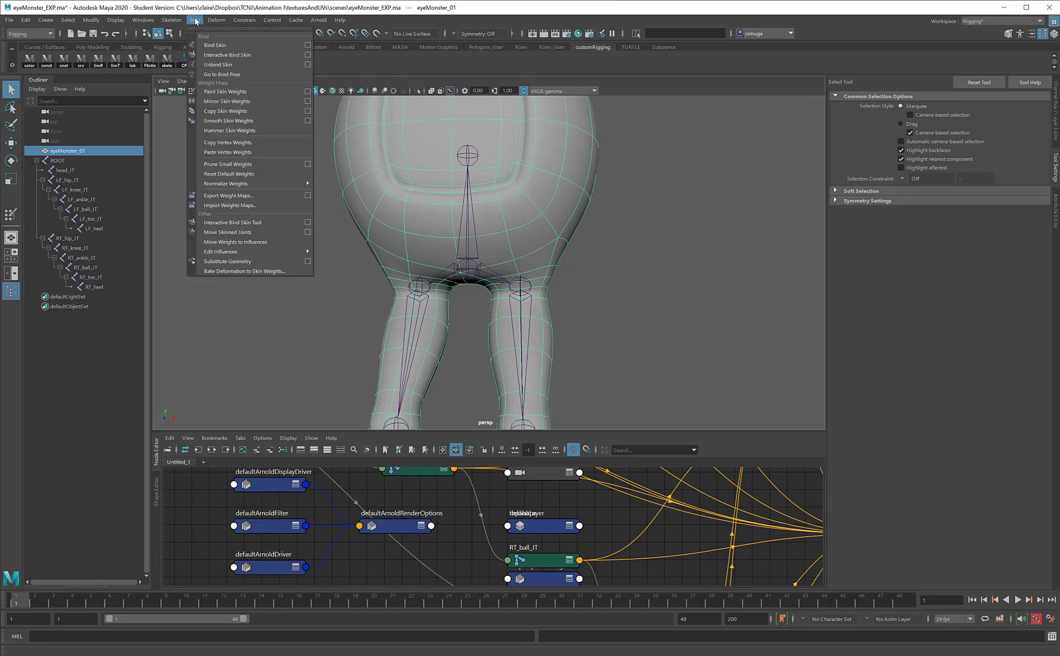
{"action": "left_click", "coordinate": [308, 101]}
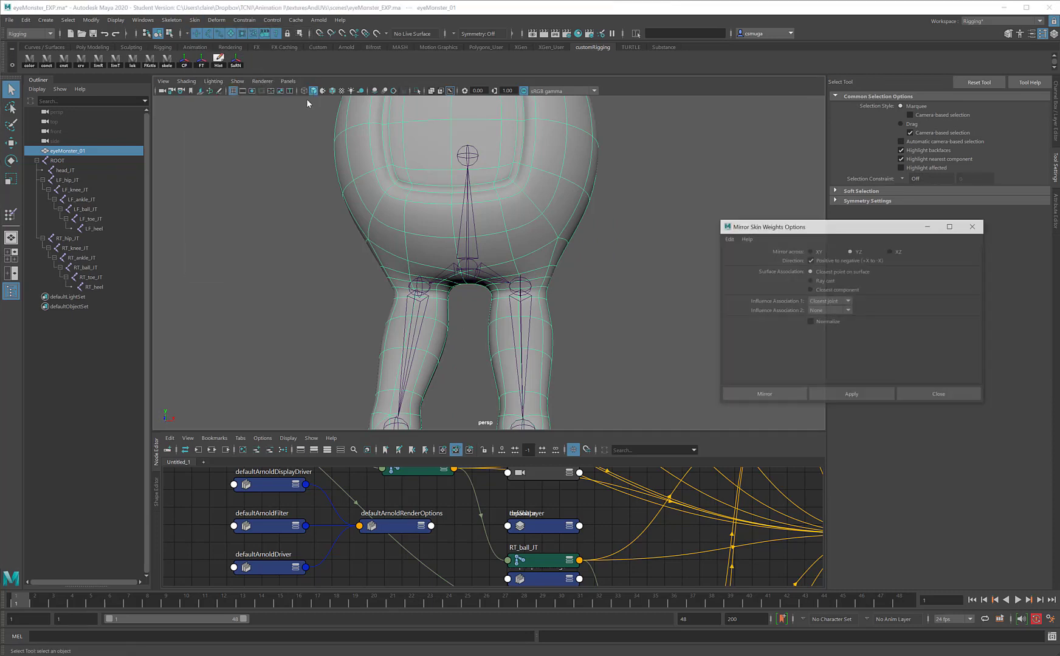
{"action": "left_click", "coordinate": [828, 396]}
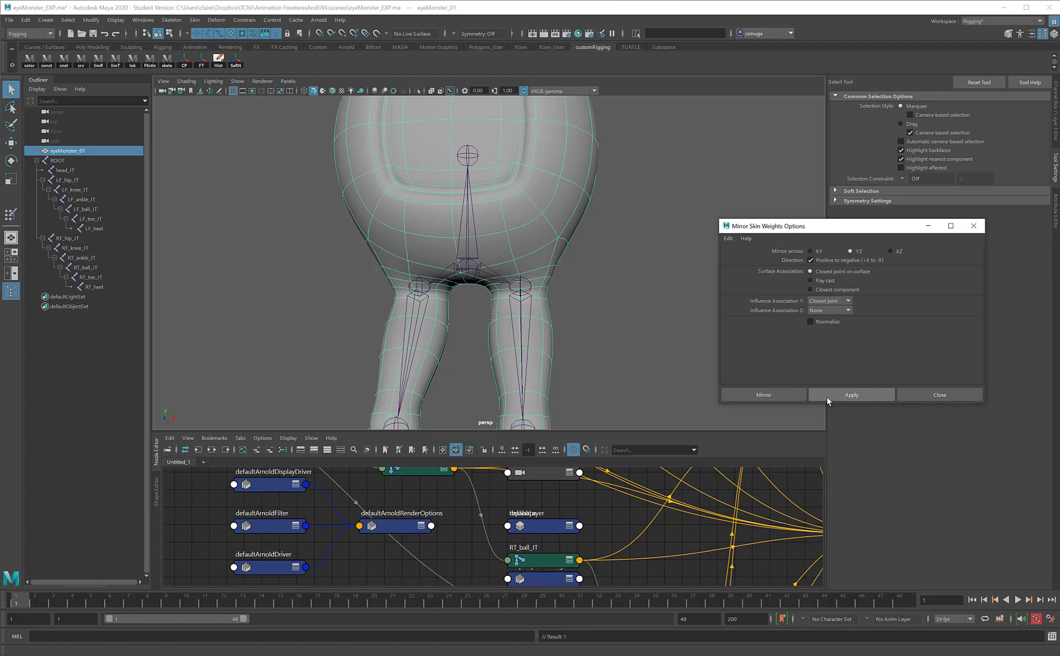
{"action": "left_click", "coordinate": [974, 228]}
Reactivate the Paint Skin Weights Tool on the mesh and examine the weights for LF_hip_JT, LF_knee_JT and LF_ball_JT.
{"action": "scroll", "coordinate": [561, 251], "scroll_direction": "down", "scroll_amount": 6}
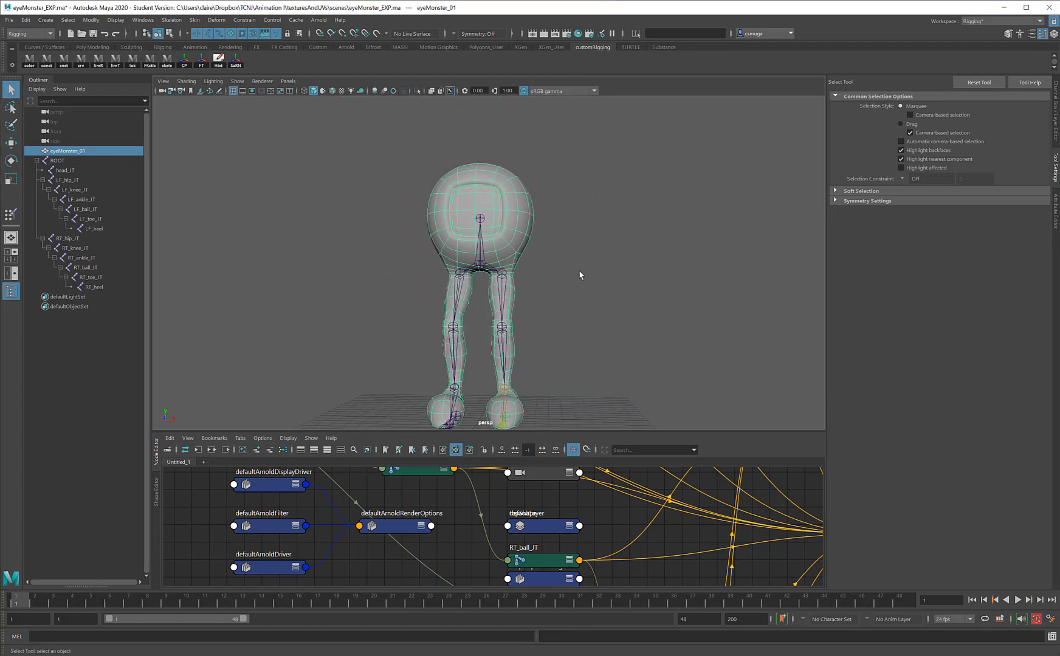
{"action": "left_click_drag", "start_coordinate": [580, 275], "coordinate": [539, 287], "text": "alt"}
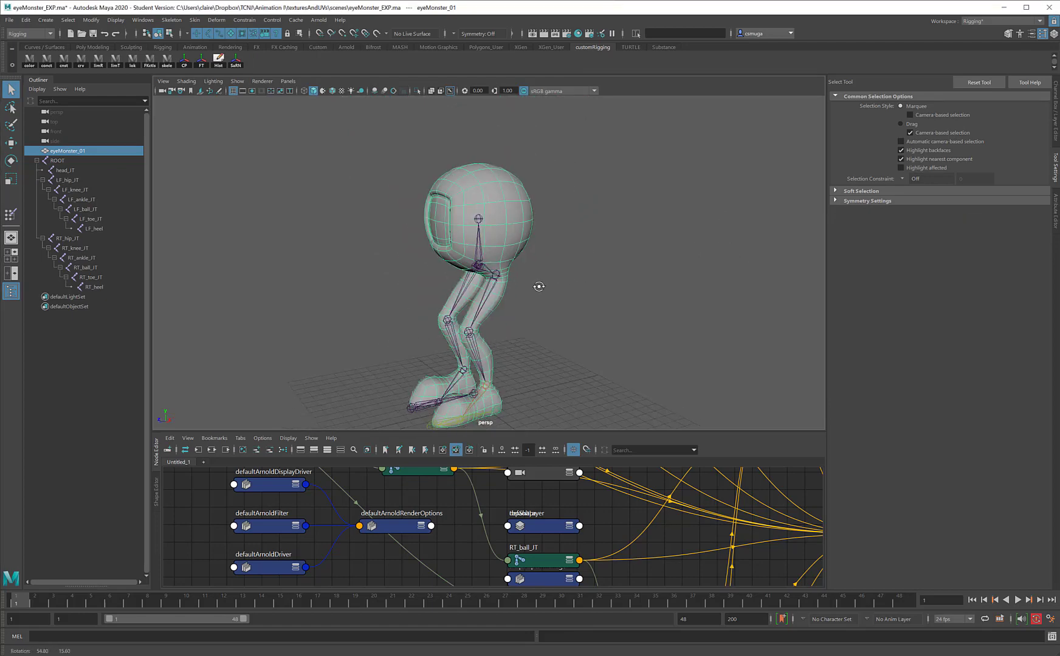
{"action": "right_click", "coordinate": [501, 225]}
{"action": "right_click_drag", "start_coordinate": [502, 225], "coordinate": [477, 213]}
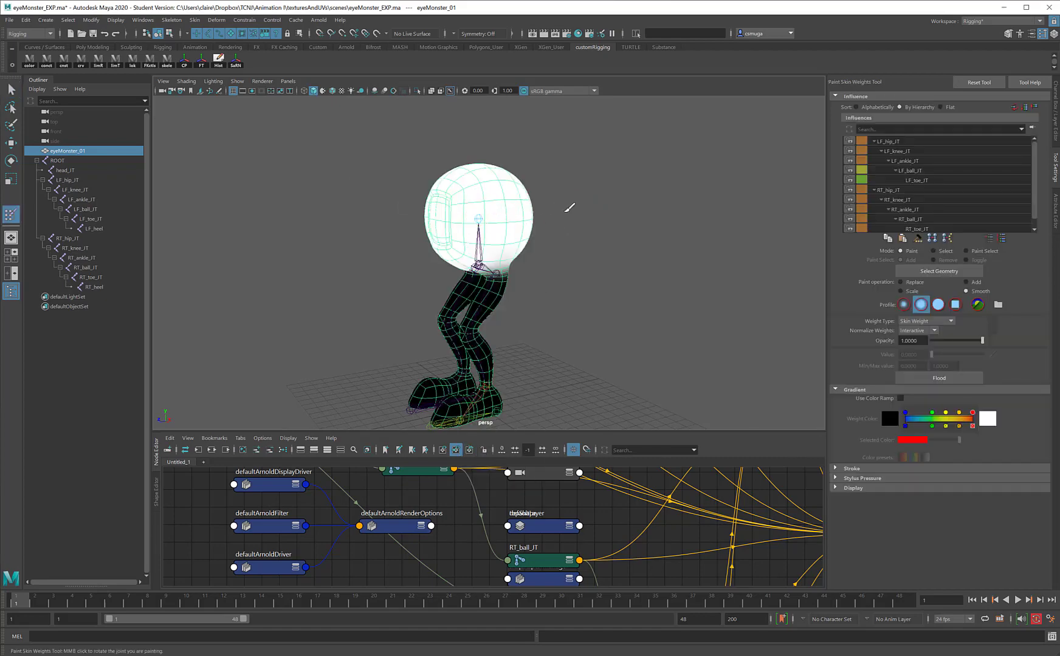
{"action": "left_click_drag", "start_coordinate": [599, 222], "coordinate": [661, 224], "text": "alt"}
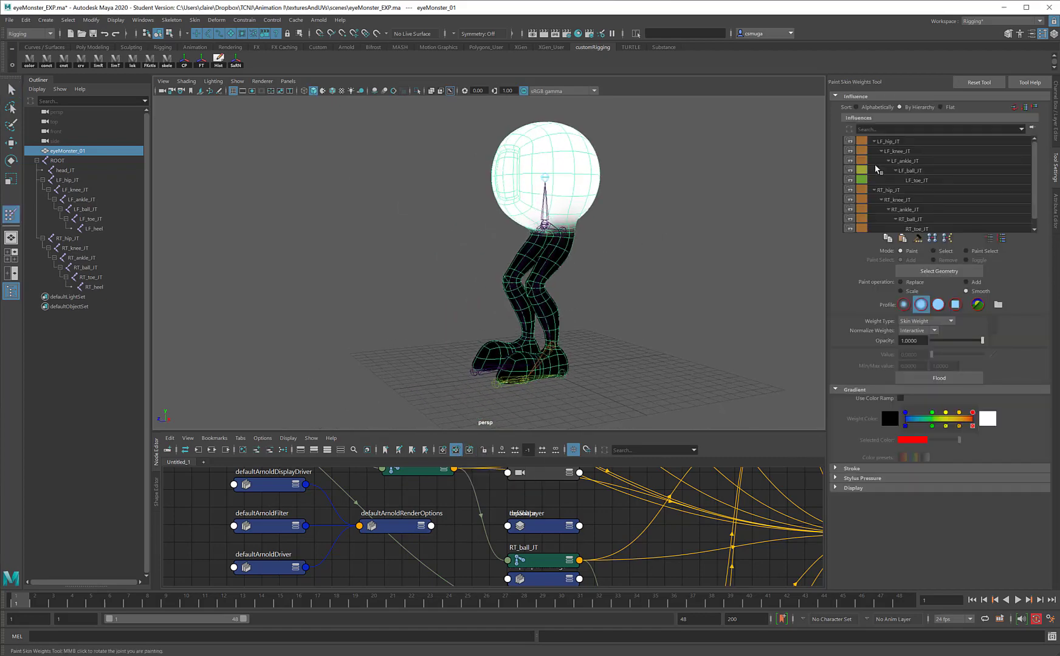
{"action": "left_click", "coordinate": [900, 145]}
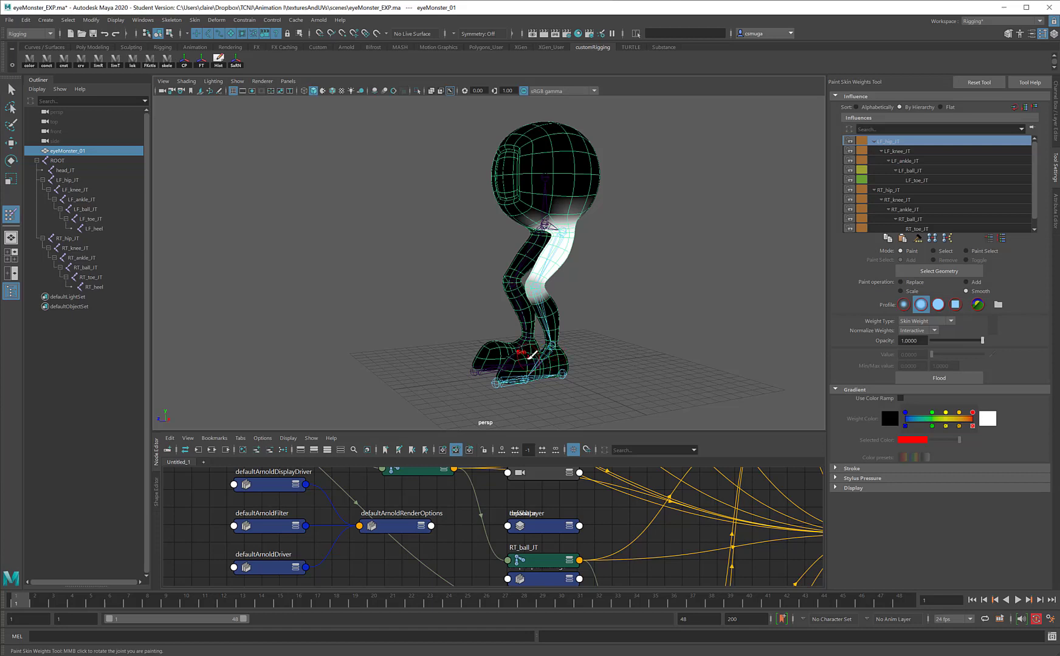
{"action": "left_click", "coordinate": [906, 152]}
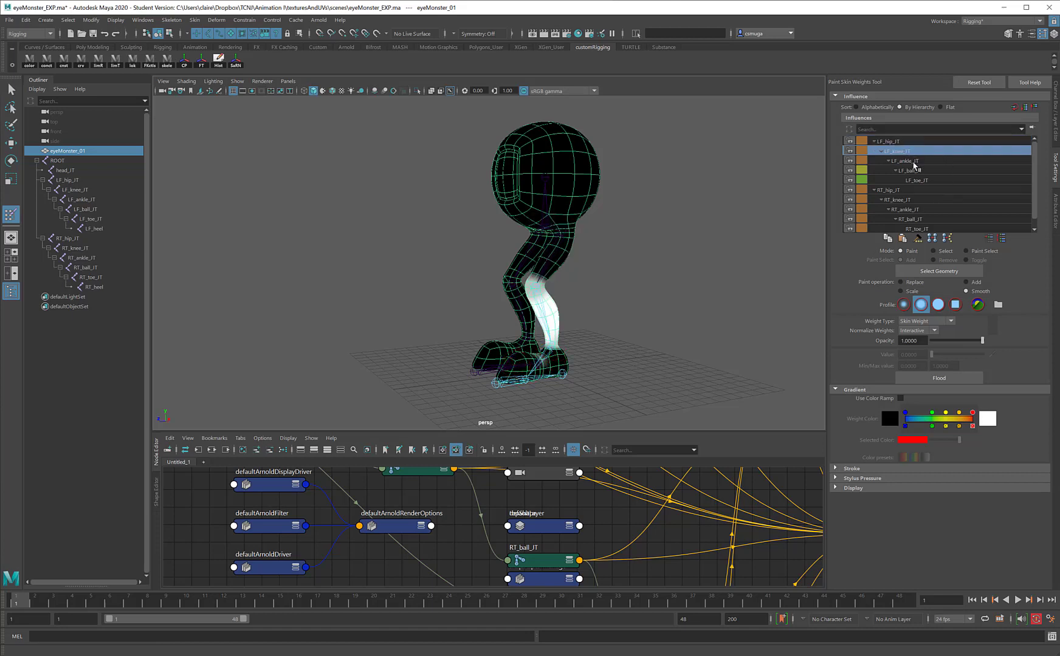
{"action": "left_click", "coordinate": [913, 172]}
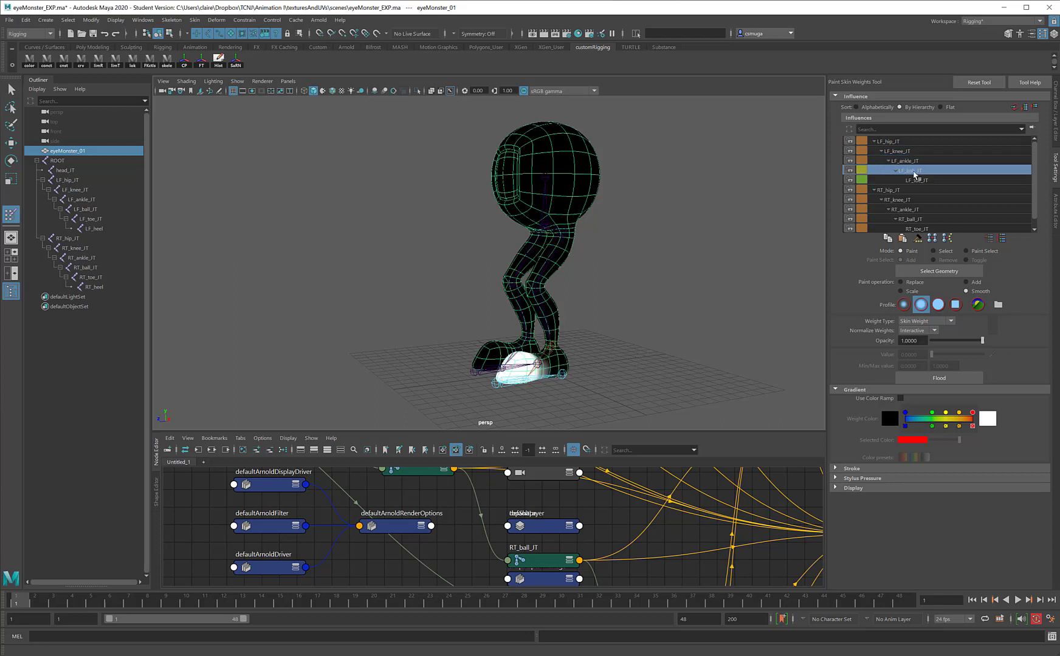